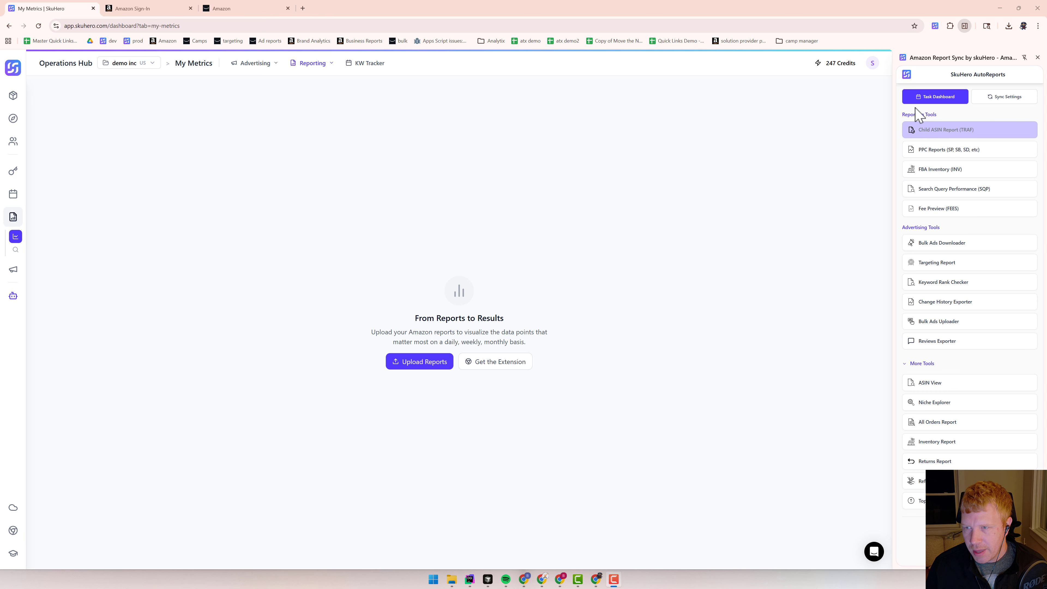
# Look over the report types accepted by the metrics data upload dialog and close it without uploading
pyautogui.click(915, 379)
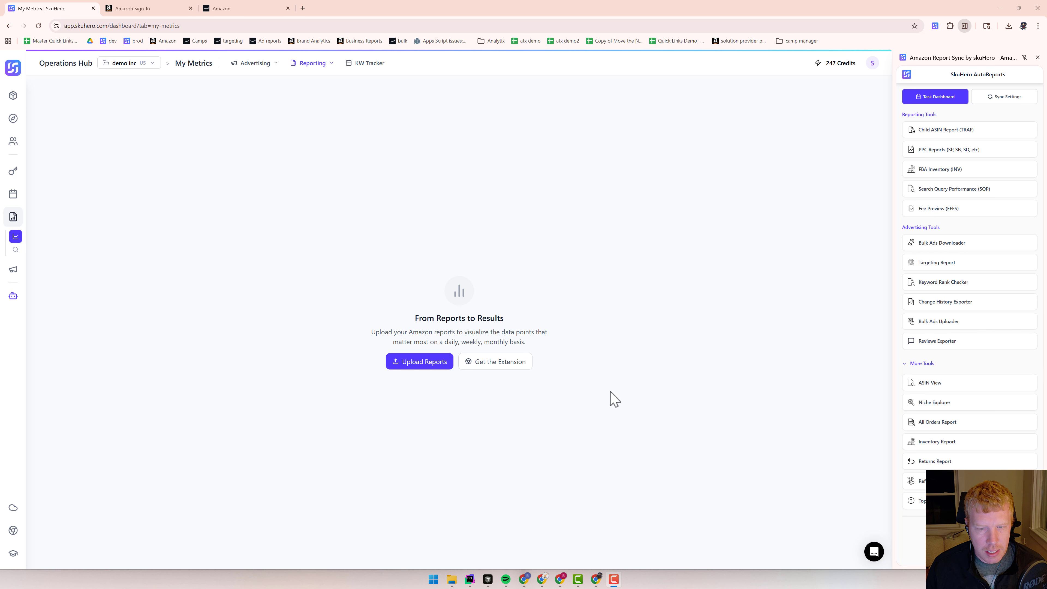
pyautogui.click(421, 362)
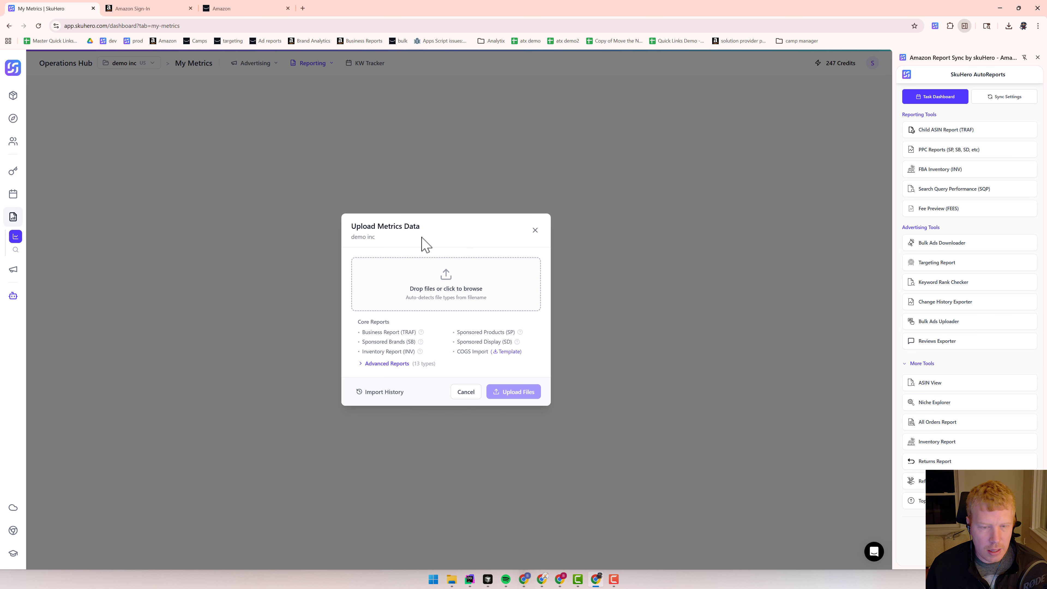
pyautogui.click(535, 230)
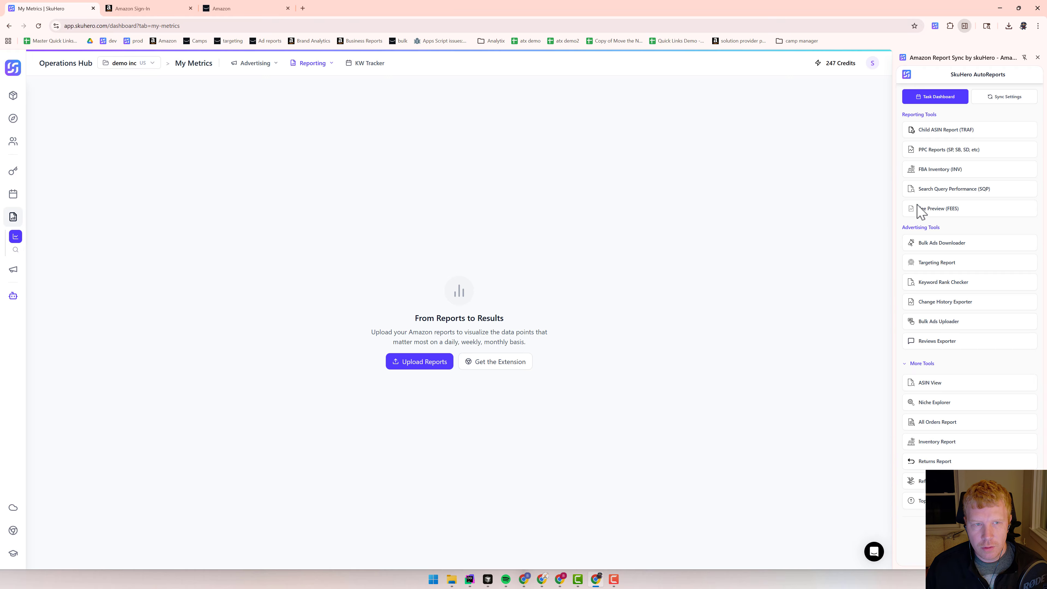
# Open the AutoReports task dashboard and begin the Amazon Advertising scheduled report setup
pyautogui.click(941, 99)
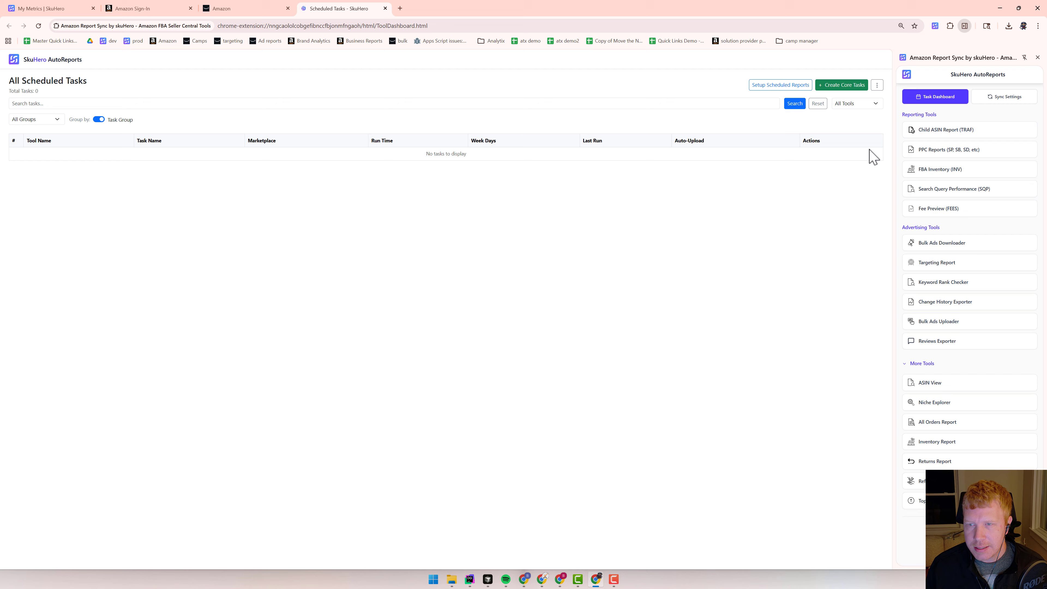
pyautogui.click(774, 88)
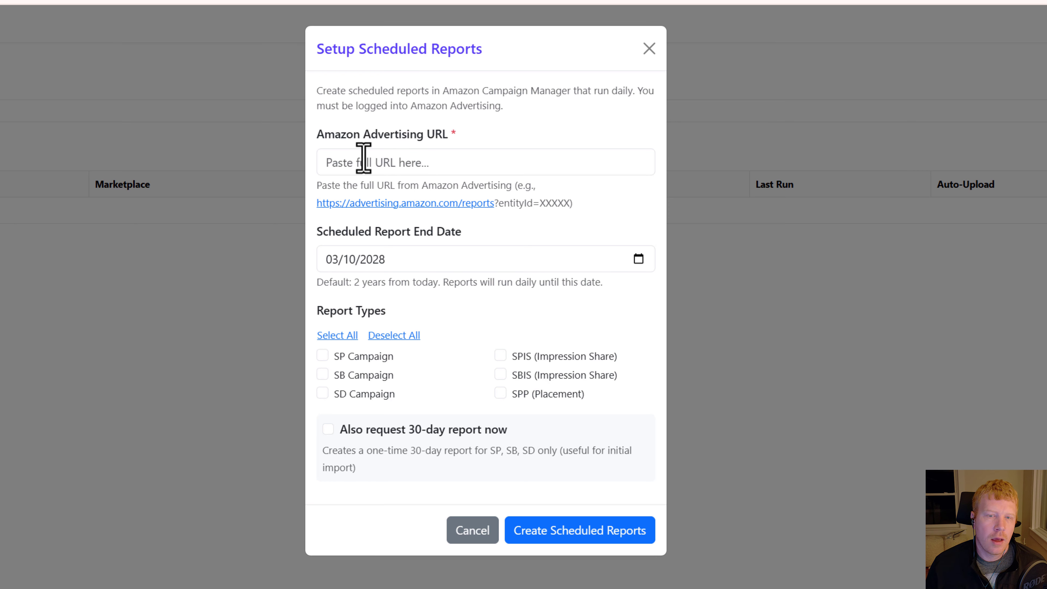
pyautogui.click(422, 162)
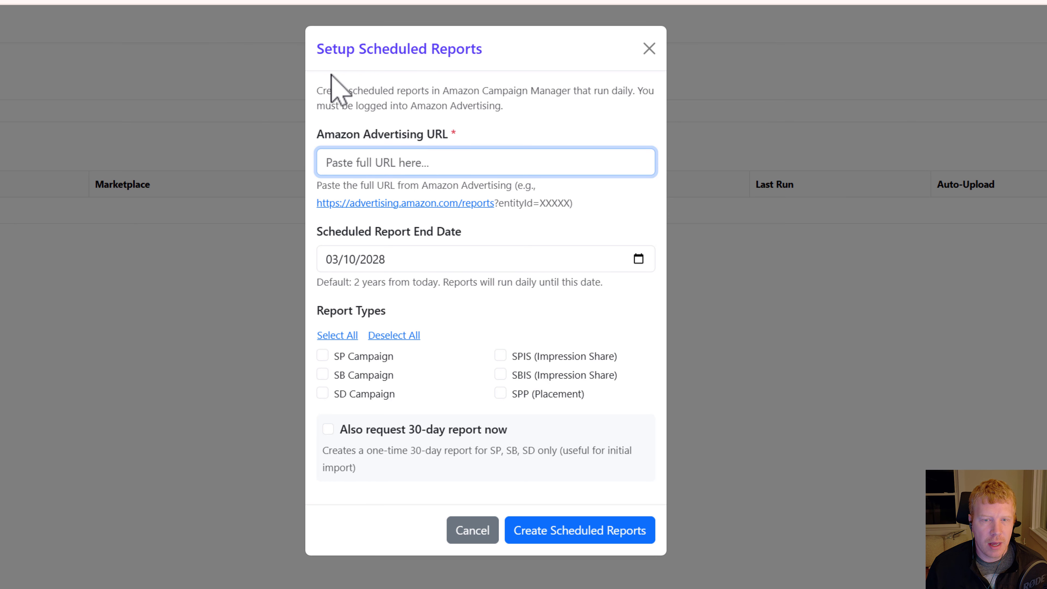
# Copy the Amazon Ads sponsored ads reports page address, including its entity ID, into the setup's Amazon Advertising URL
pyautogui.click(247, 8)
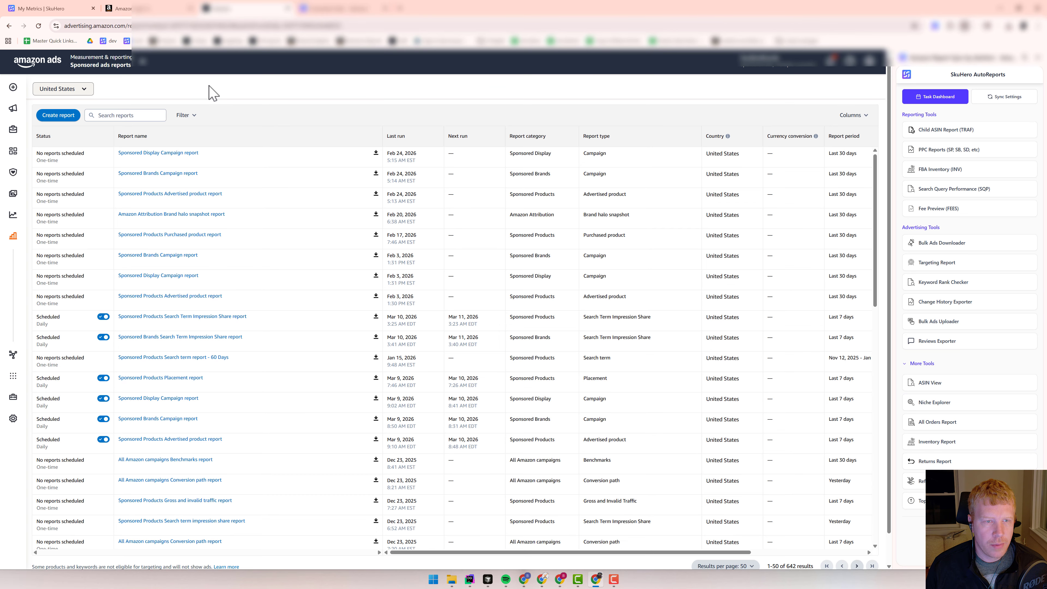
pyautogui.moveTo(22, 235)
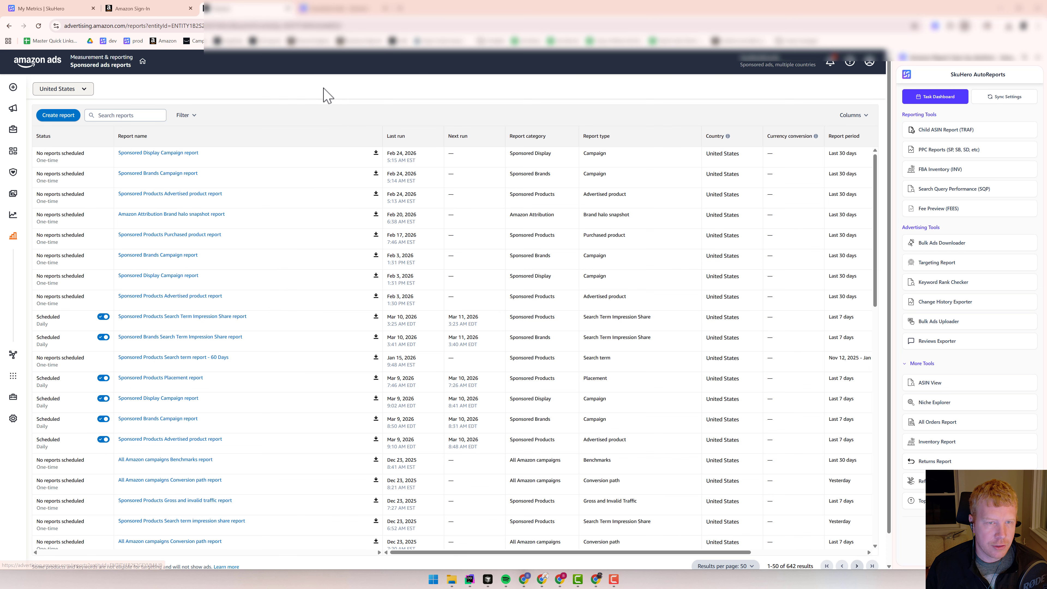
pyautogui.click(183, 26)
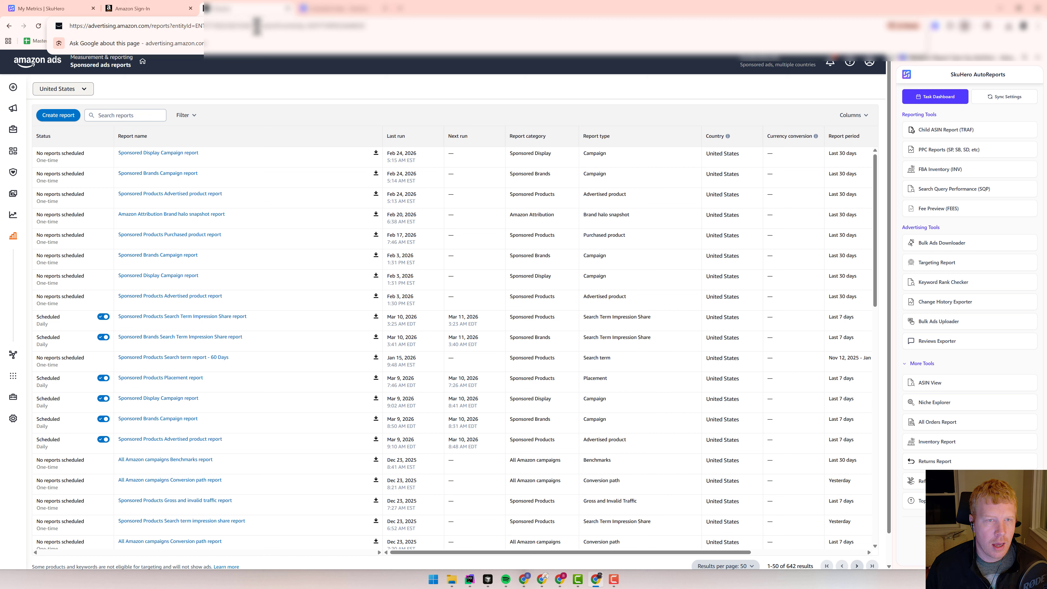
pyautogui.moveTo(254, 26); pyautogui.dragTo(185, 26)
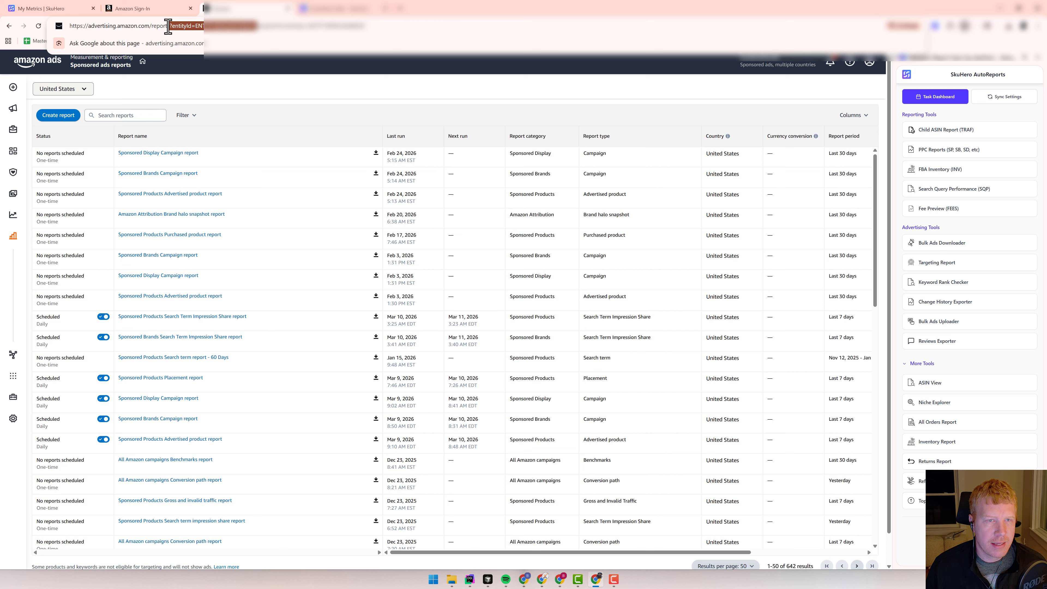
pyautogui.click(255, 25)
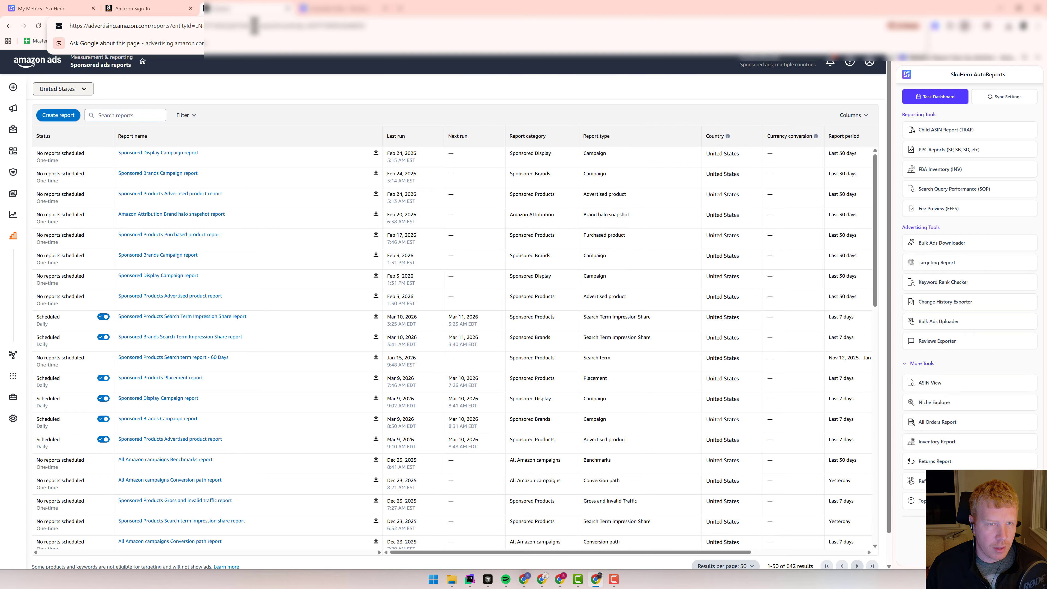
pyautogui.moveTo(255, 26); pyautogui.dragTo(62, 28)
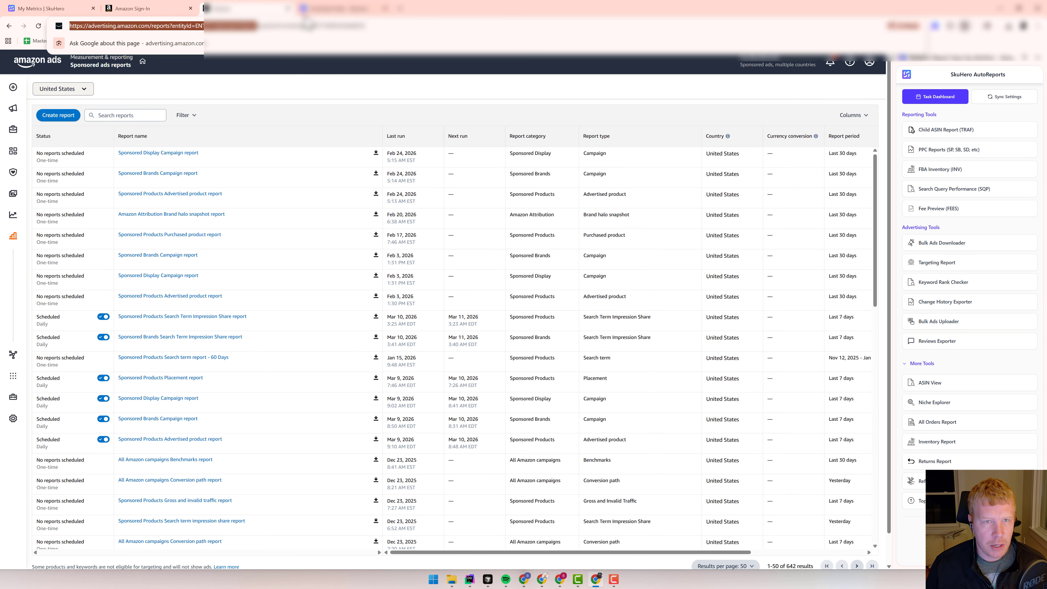
pyautogui.click(314, 9)
pyautogui.hotkey('ctrl', 'v')
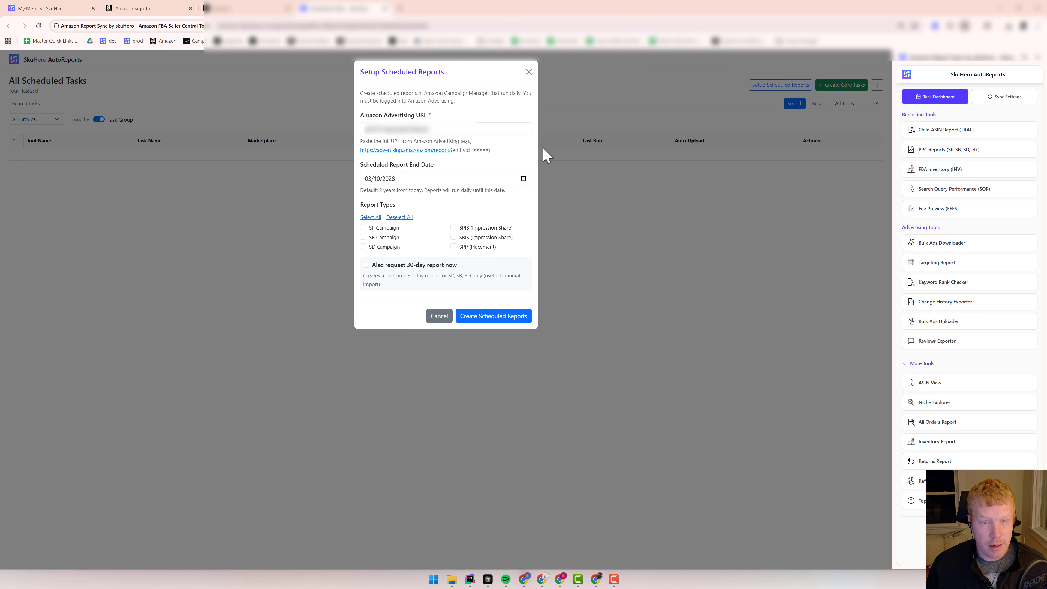
# Create the scheduled reports with all report types selected and a 30-day report also requested now
pyautogui.click(376, 218)
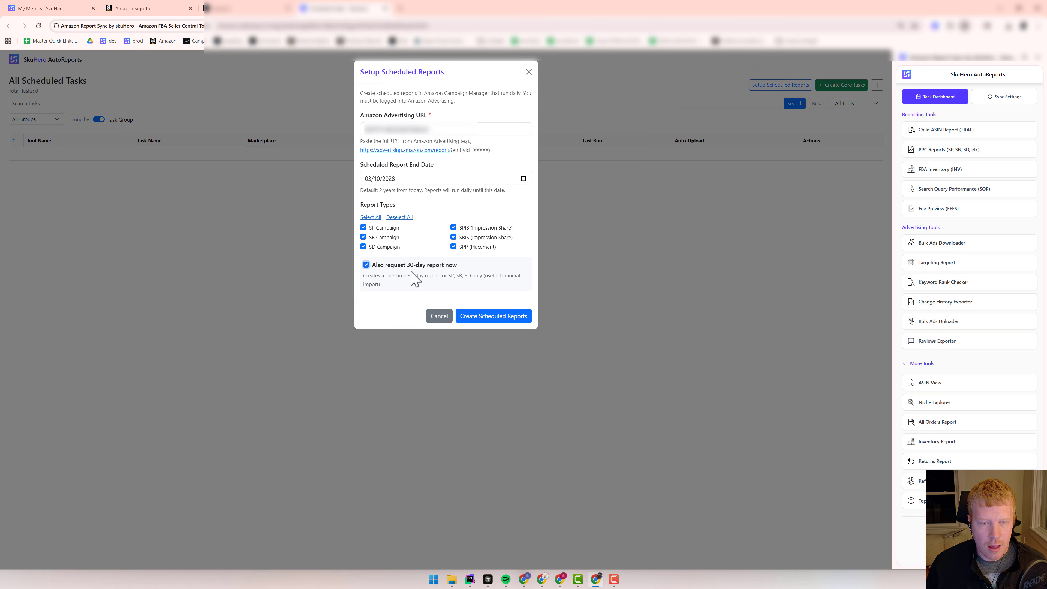
pyautogui.click(493, 318)
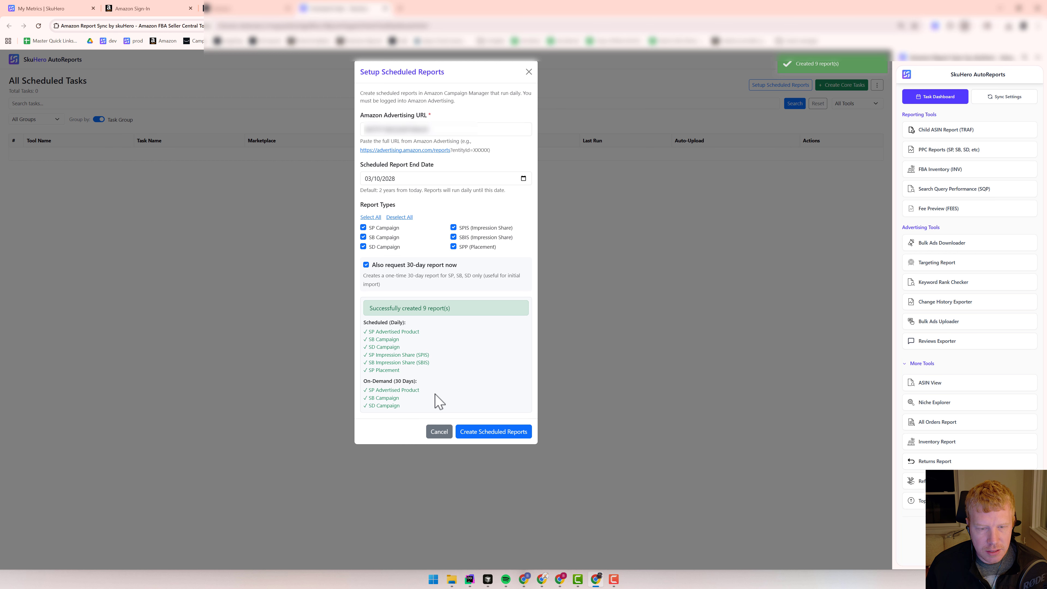
pyautogui.click(605, 420)
# Check the newly created reports in the Amazon Ads reports list, shown side by side with the task dashboard
pyautogui.click(247, 8)
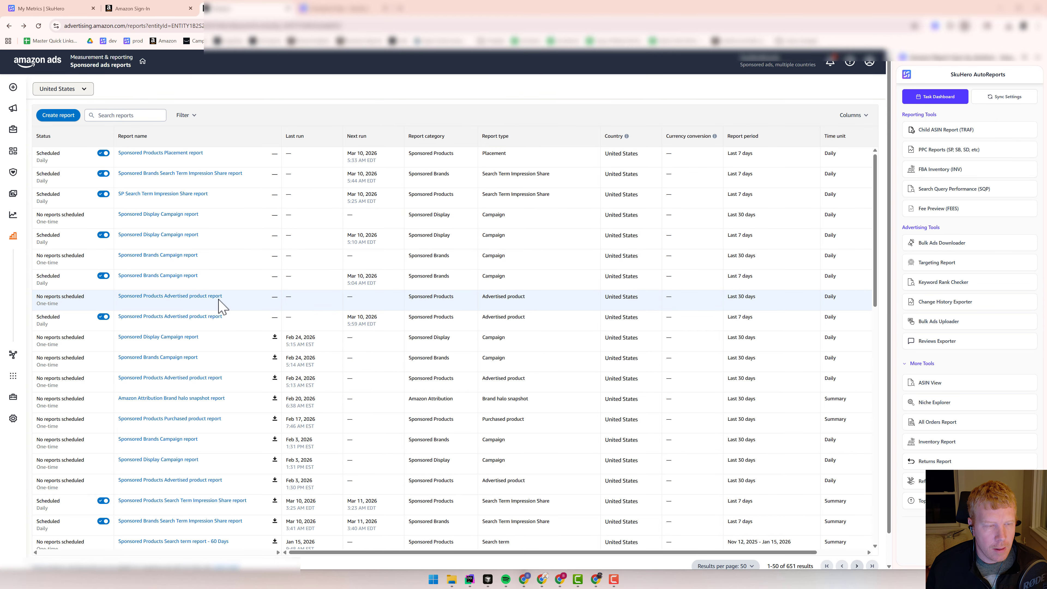
pyautogui.click(106, 68)
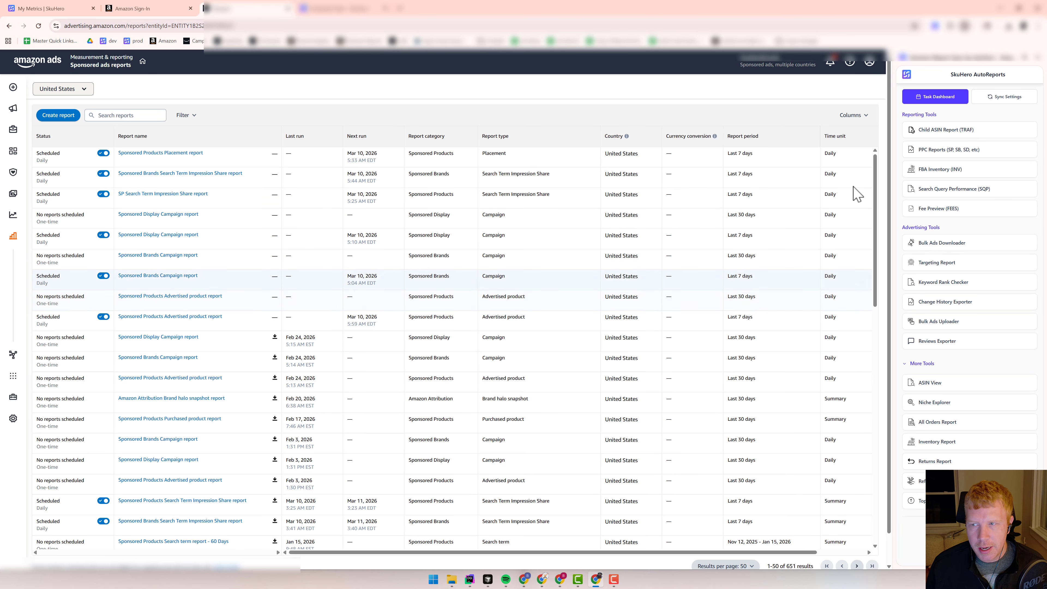
pyautogui.click(935, 101)
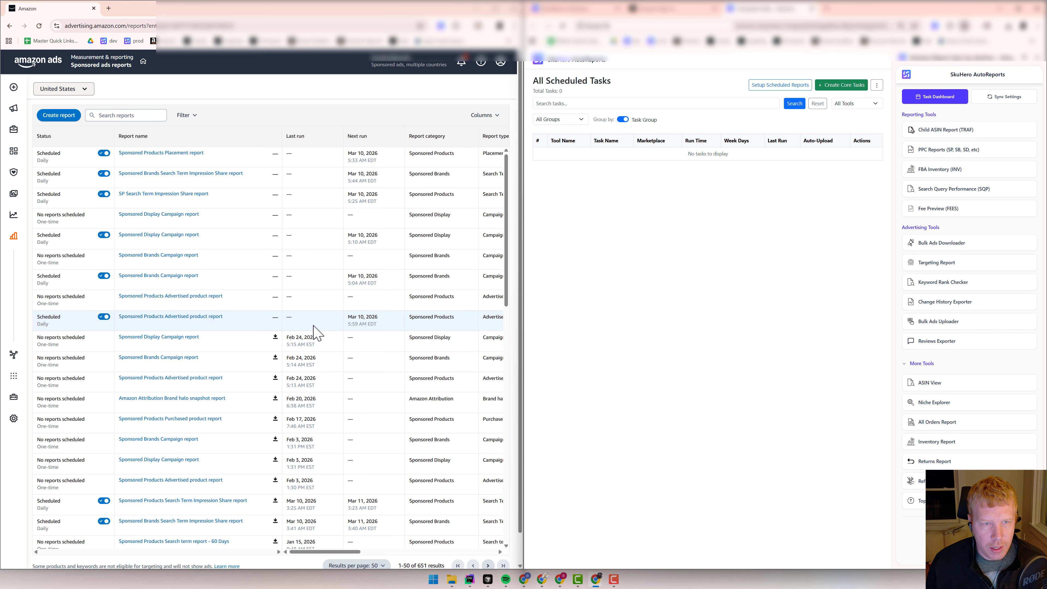
pyautogui.hotkey('ctrl', '-')
pyautogui.hotkey('ctrl', '-')
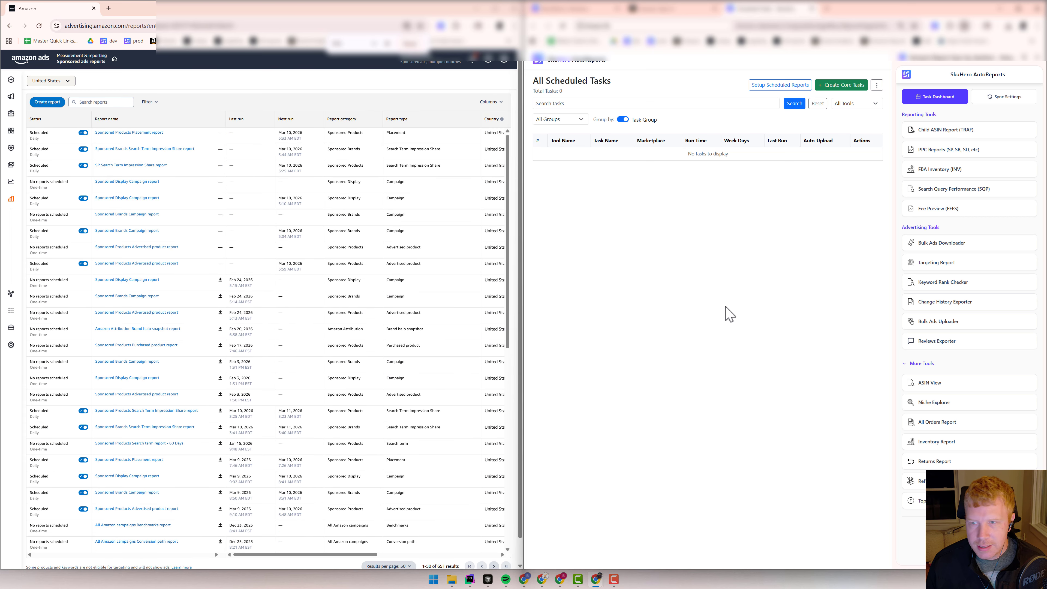
# Start creating core tasks and assign their brand profile after checking the profiles listed in SkuHero's file manager
pyautogui.click(835, 87)
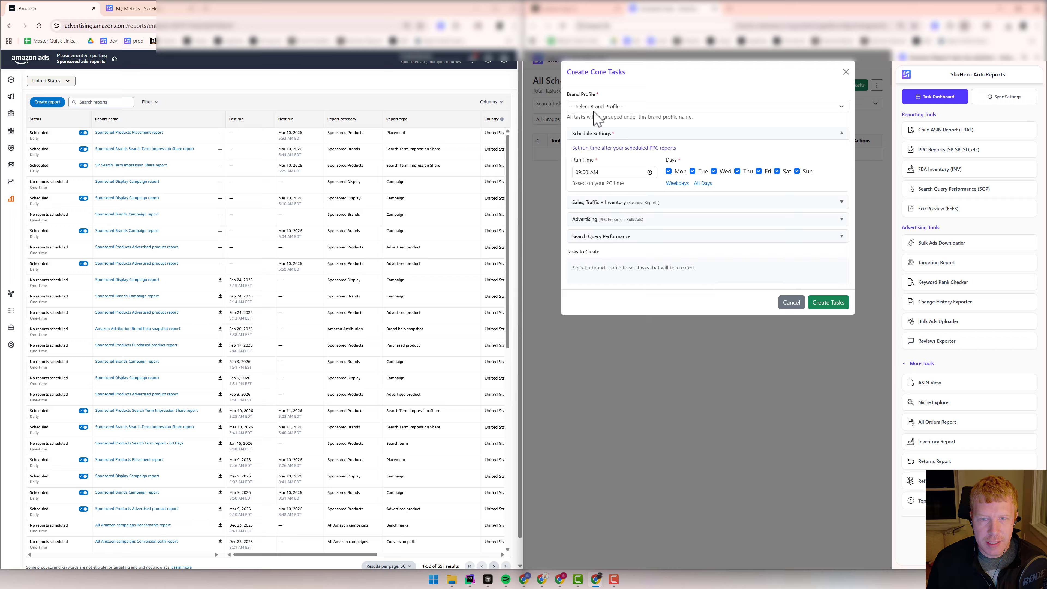
pyautogui.click(134, 9)
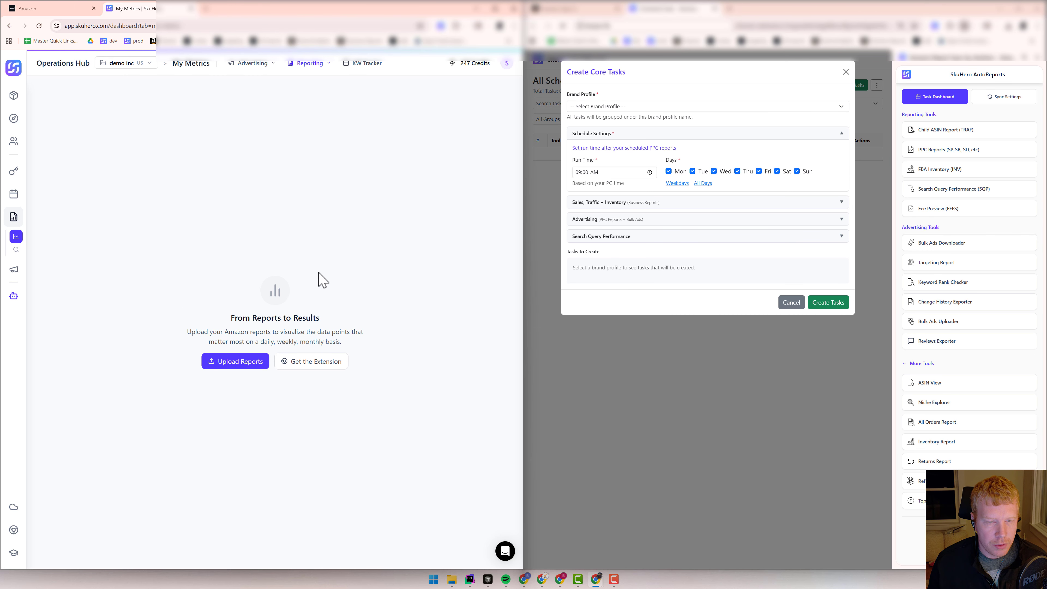
pyautogui.click(150, 65)
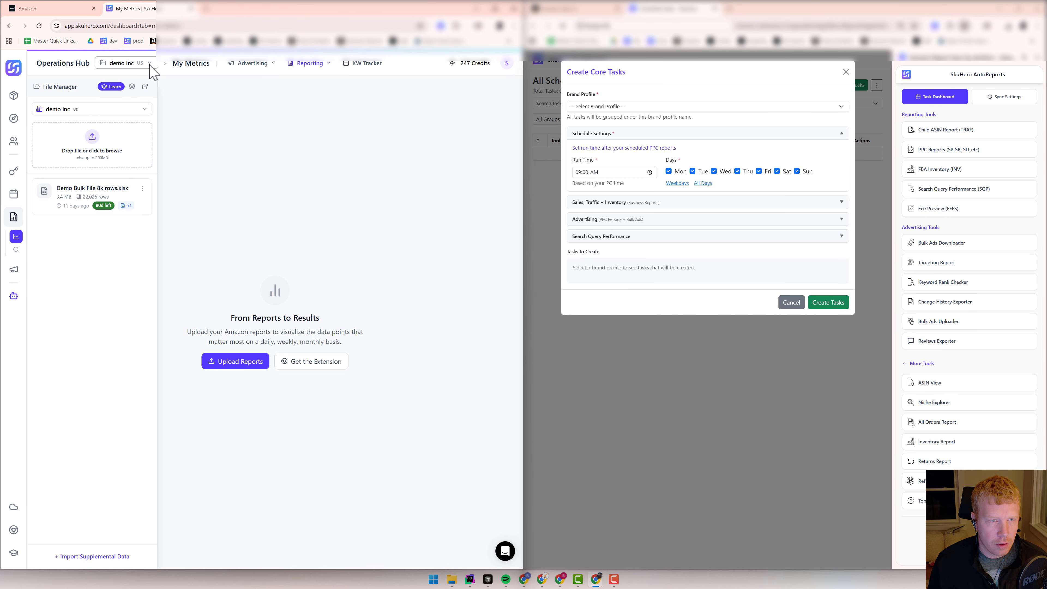
pyautogui.click(140, 109)
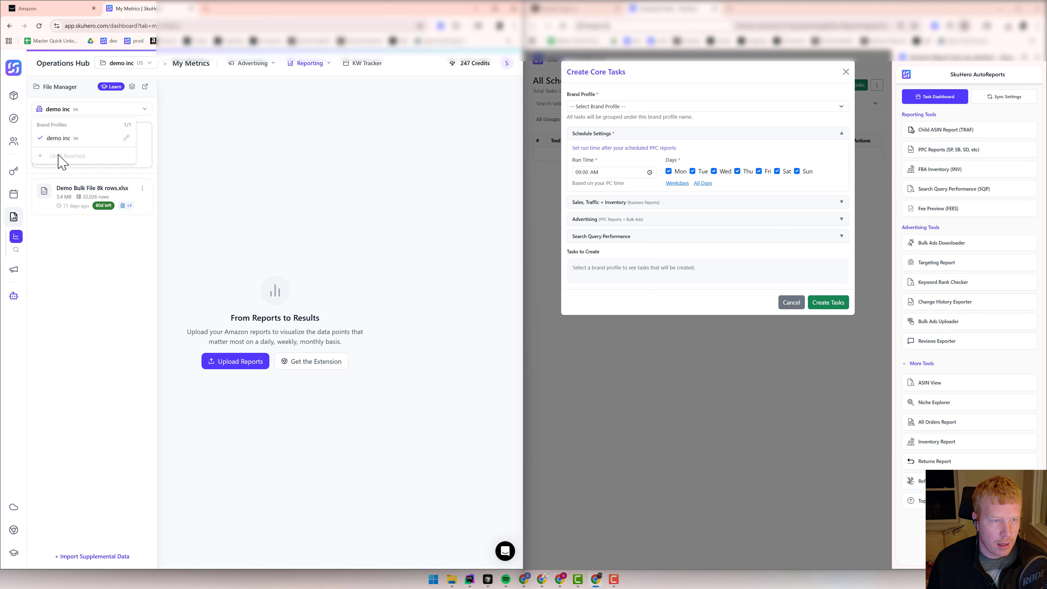
pyautogui.click(276, 179)
pyautogui.click(280, 179)
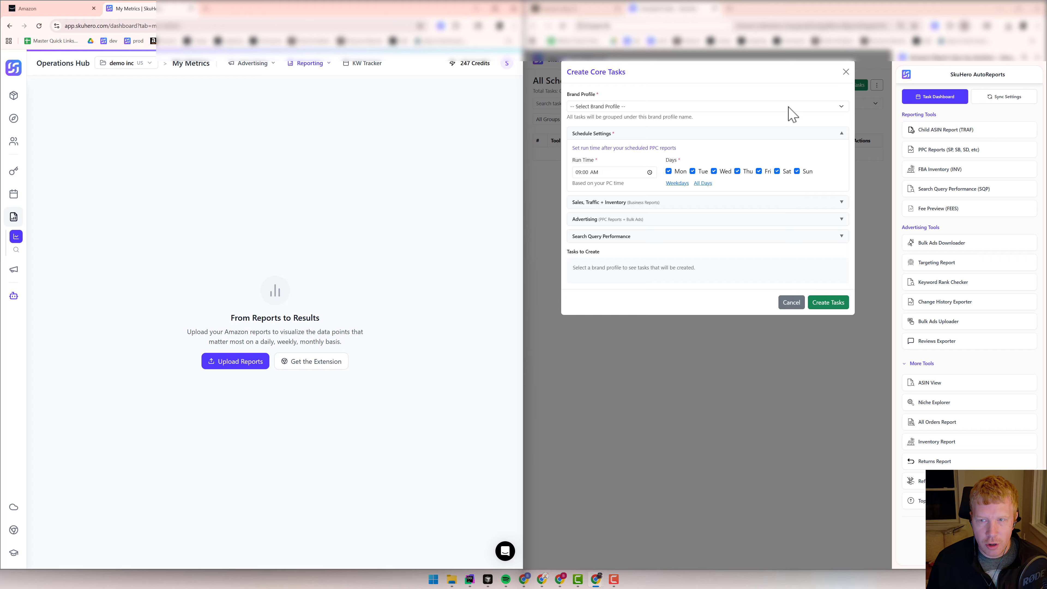
pyautogui.click(625, 108)
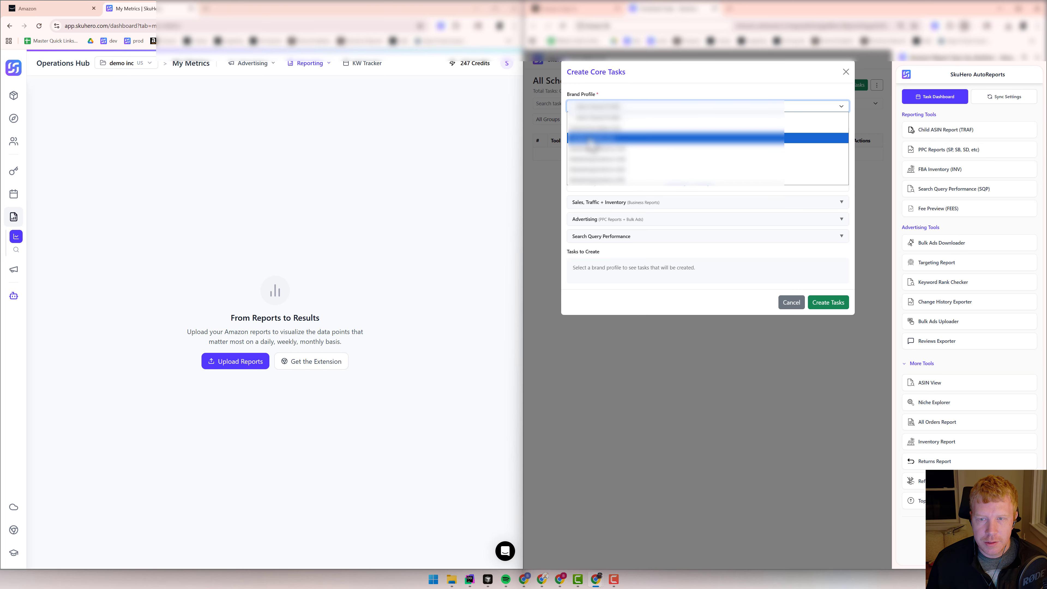
pyautogui.click(593, 139)
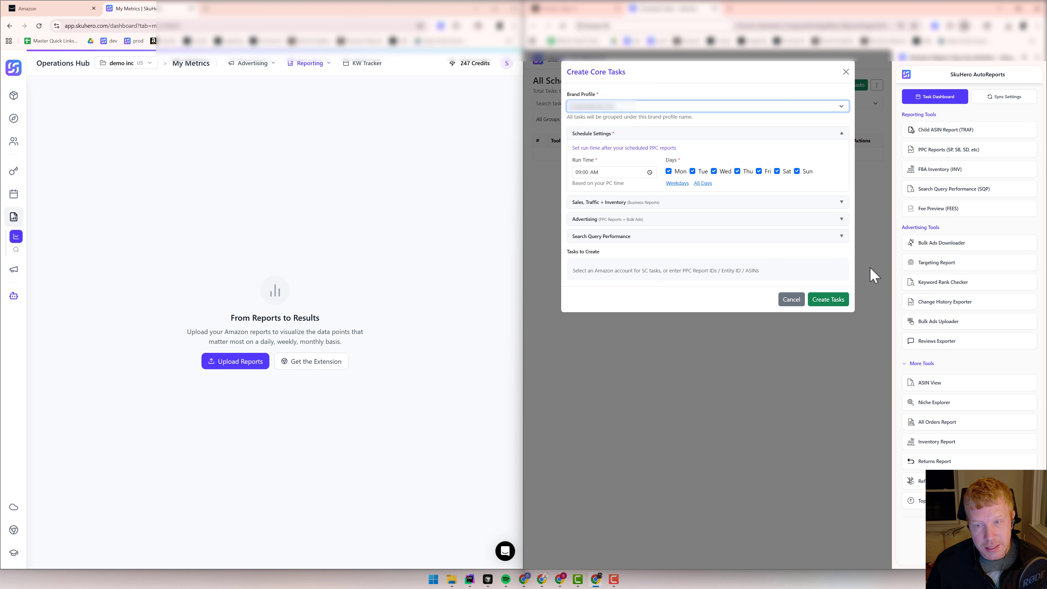
# Review the extension's auto-upload and direct upload settings along with Chrome's download settings, and return to the core tasks
pyautogui.click(1008, 98)
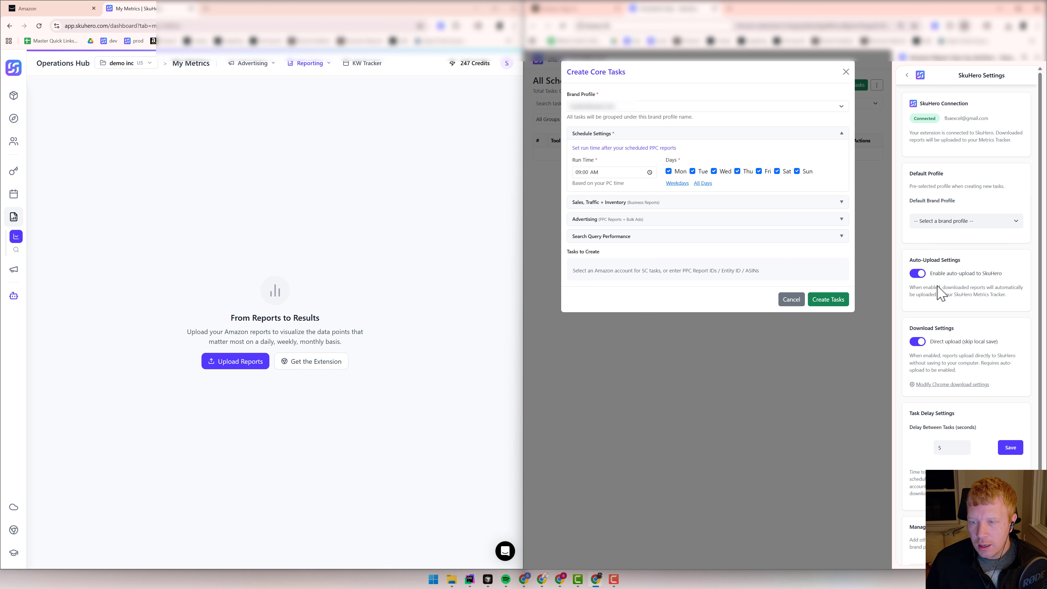
pyautogui.click(941, 386)
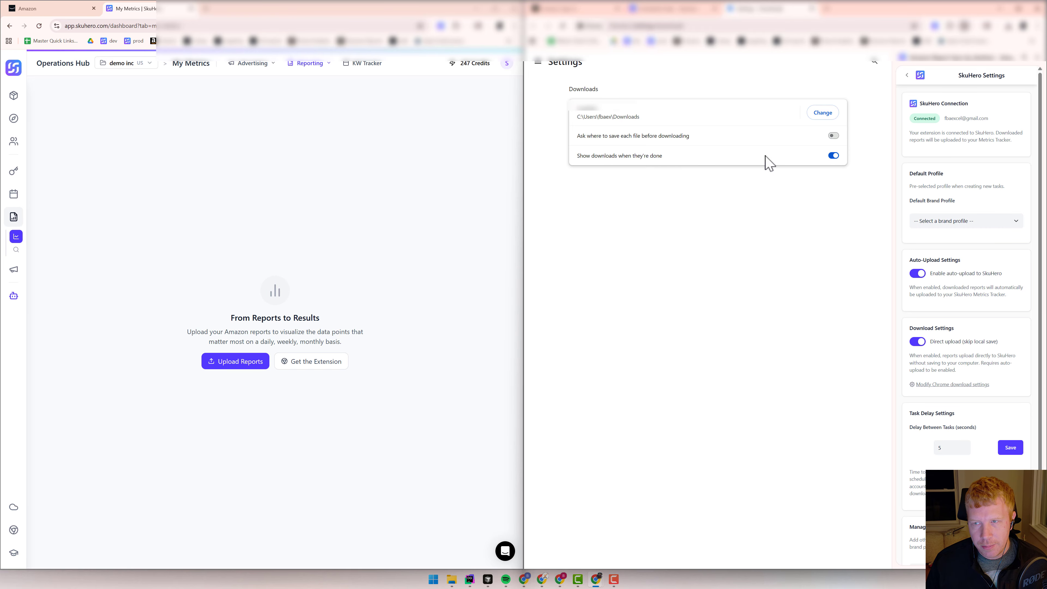
pyautogui.hotkey('ctrl', 'w')
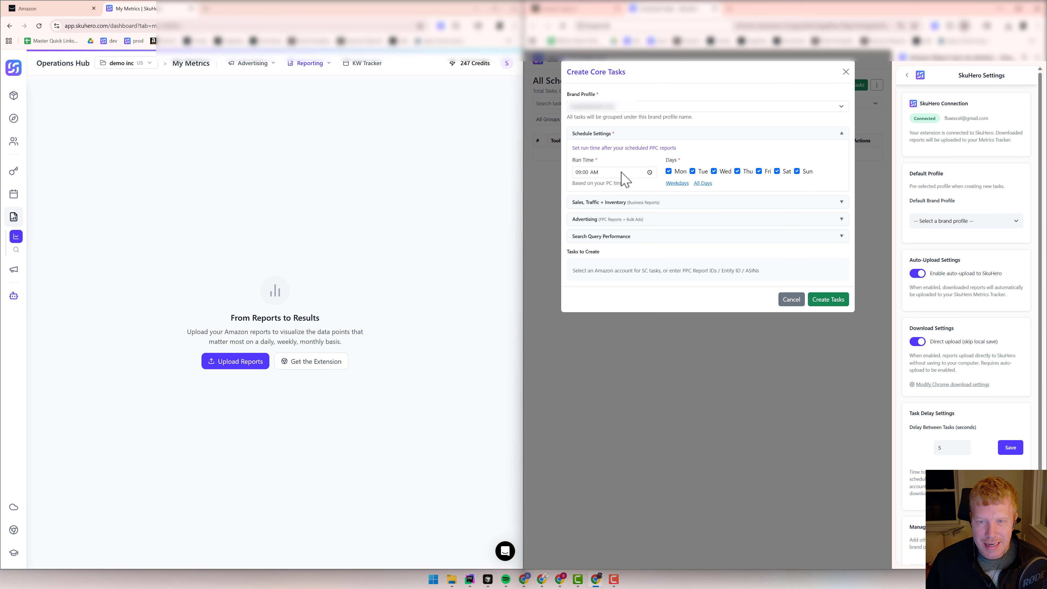
# Filter the Amazon Ads reports to Scheduled status to check their run times, and set the core tasks' run time to 07:00 AM
pyautogui.click(52, 9)
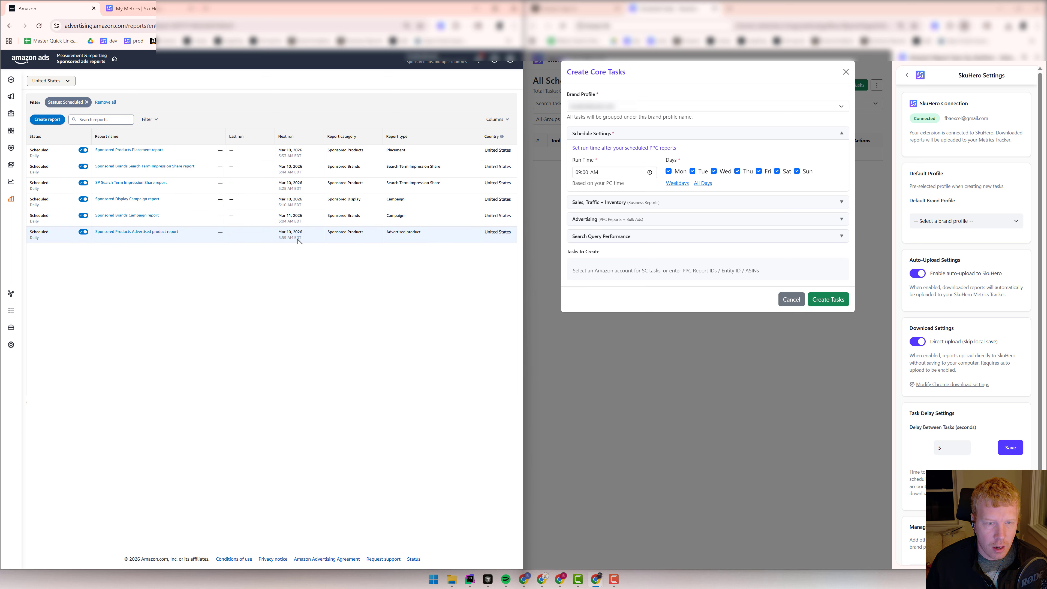
pyautogui.click(615, 174)
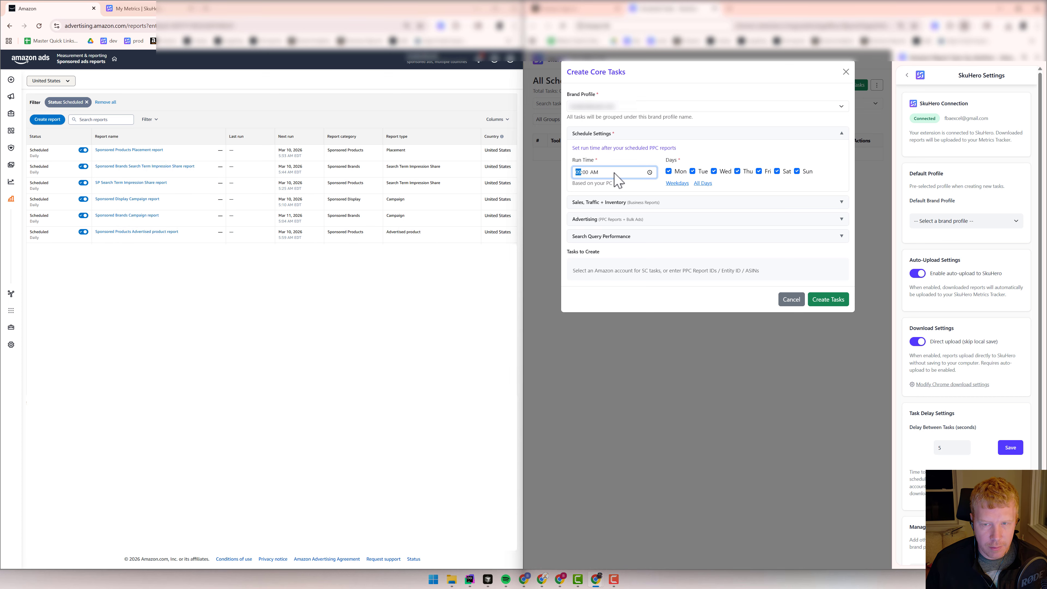
pyautogui.click(735, 151)
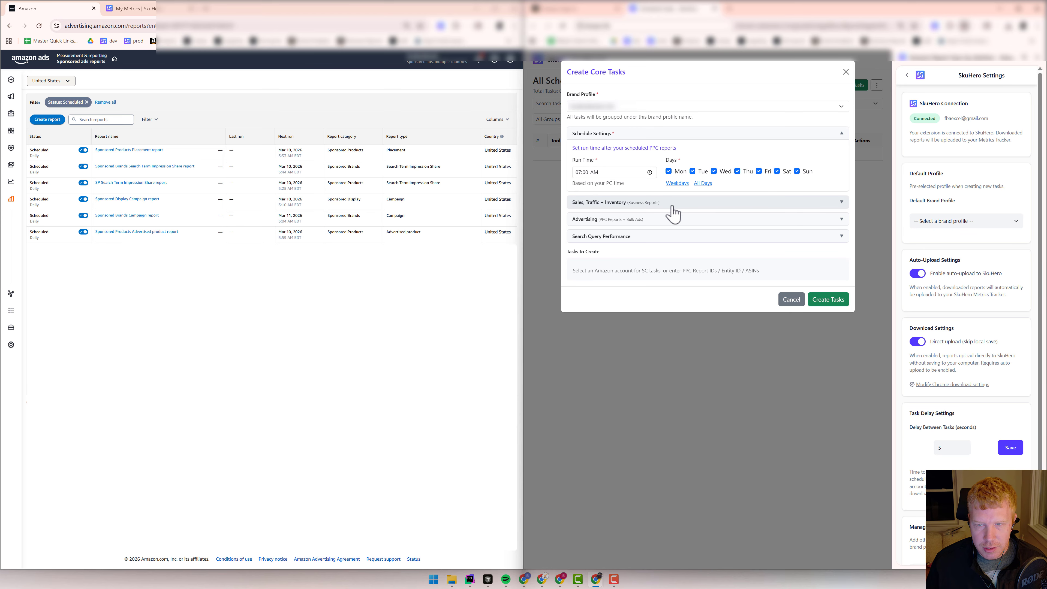
# Expand the Sales, Traffic + Inventory settings and open the TRAF Marketplace URL in a new tab of the other browser window
pyautogui.click(697, 205)
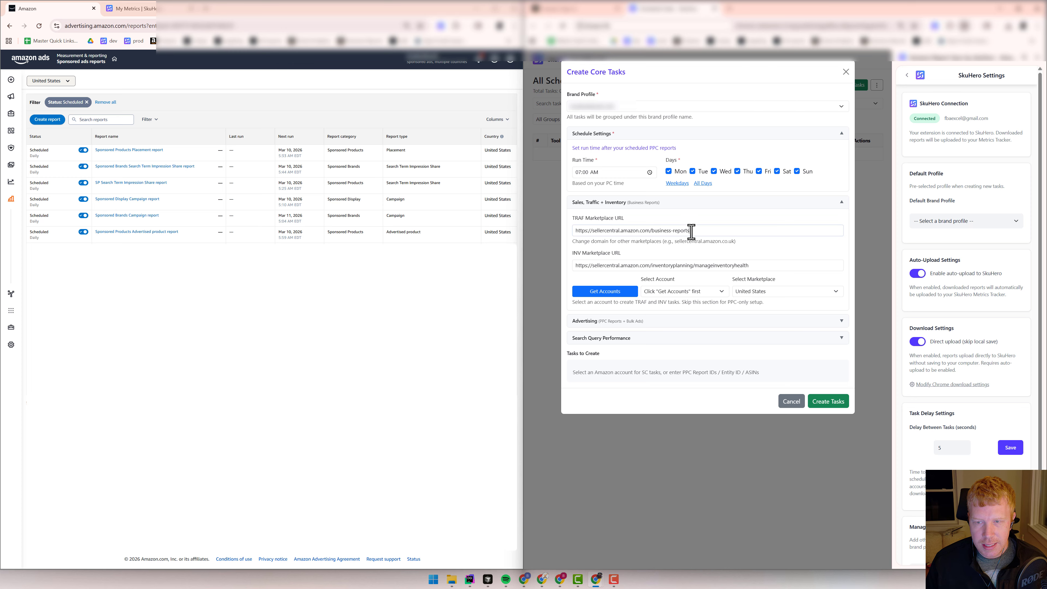
pyautogui.tripleClick(651, 230)
pyautogui.hotkey('ctrl', 'c')
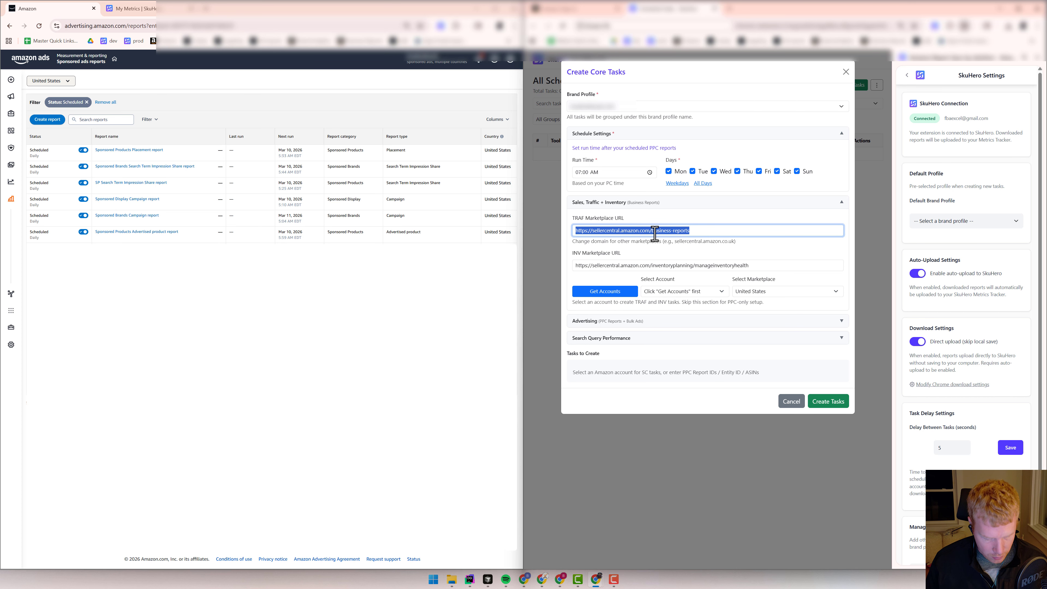
pyautogui.click(208, 9)
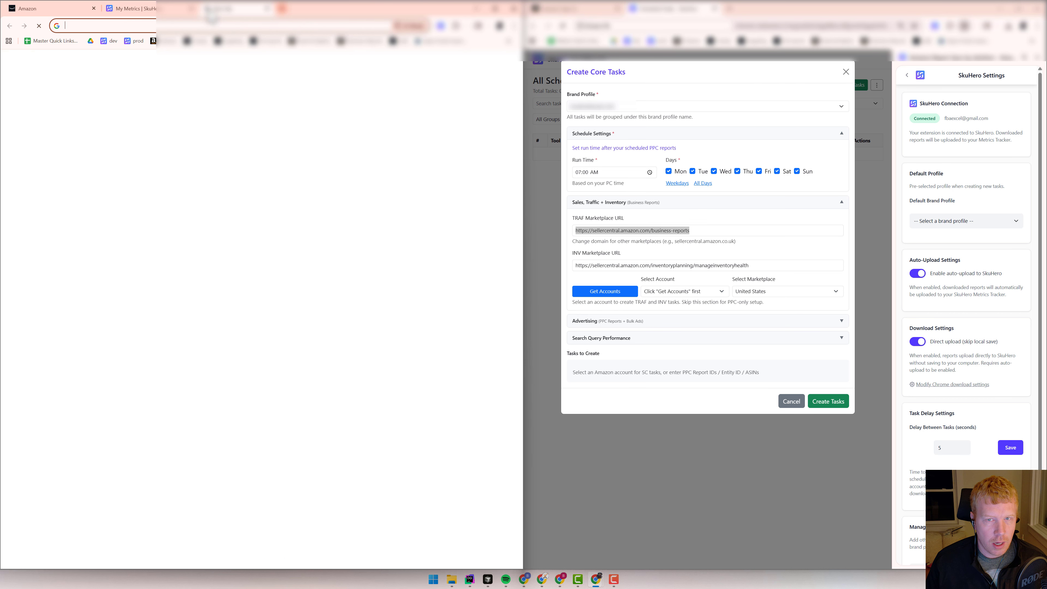
pyautogui.click(142, 25)
pyautogui.hotkey('ctrl', 'v')
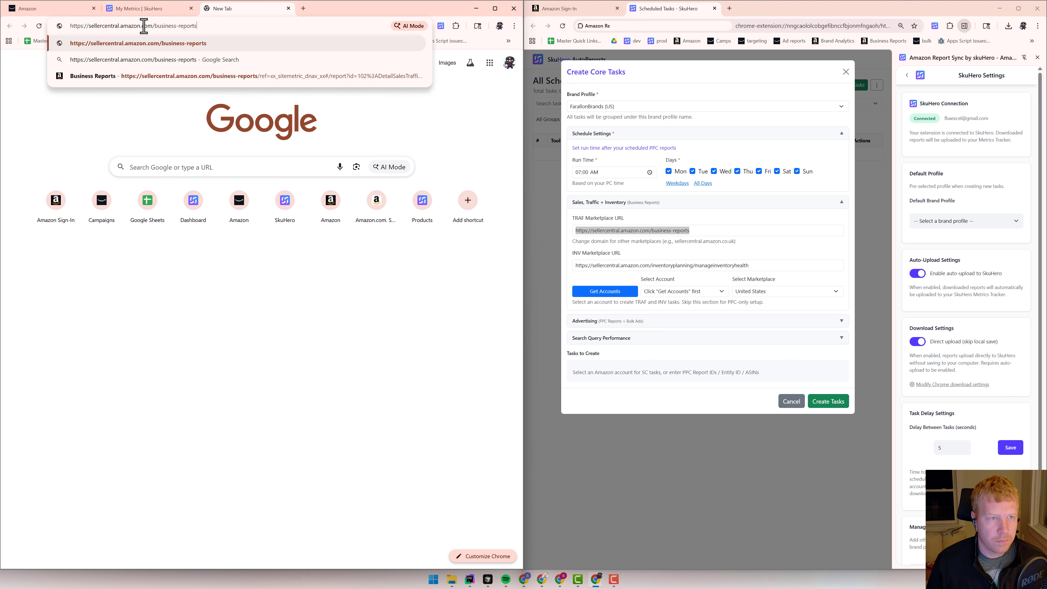
pyautogui.press('Return')
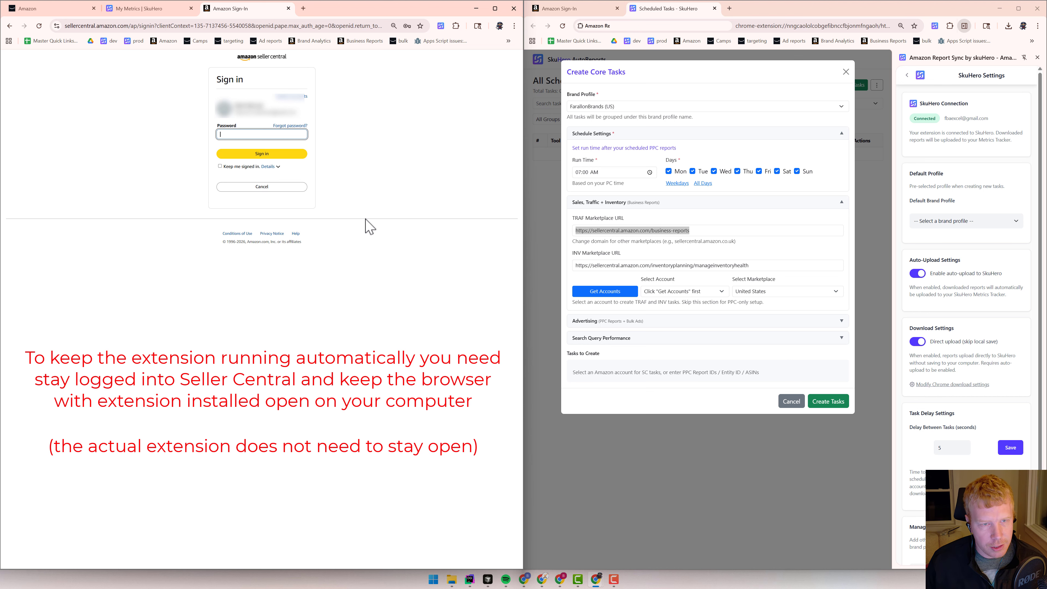
# Sign in to Seller Central with the account password and Keep me signed in enabled, and dismiss the favorite pages tip
pyautogui.hotkey('ctrl', 'v')
pyautogui.click(220, 166)
pyautogui.click(256, 154)
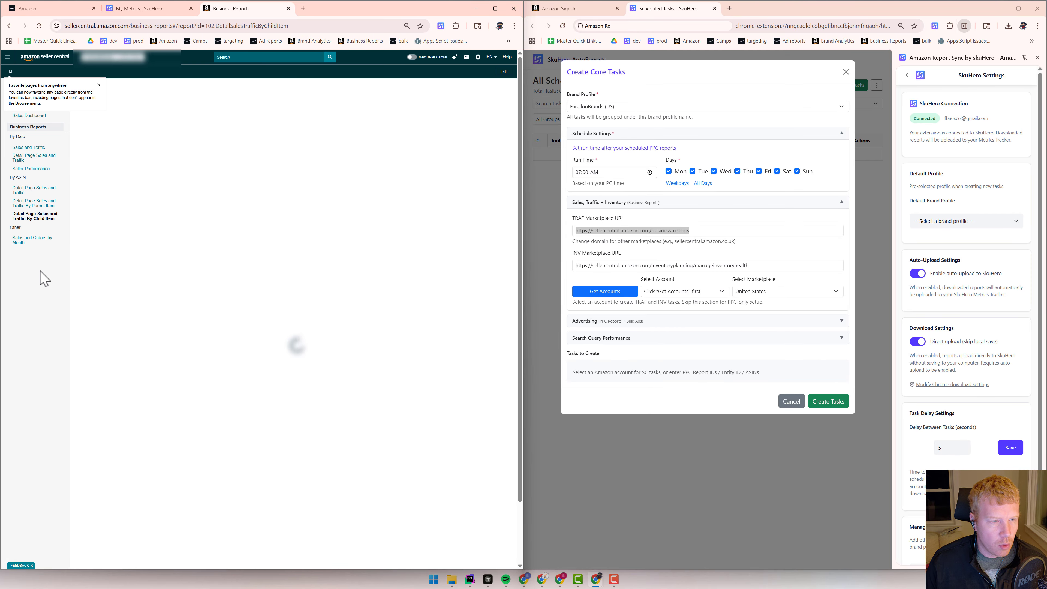
pyautogui.click(99, 85)
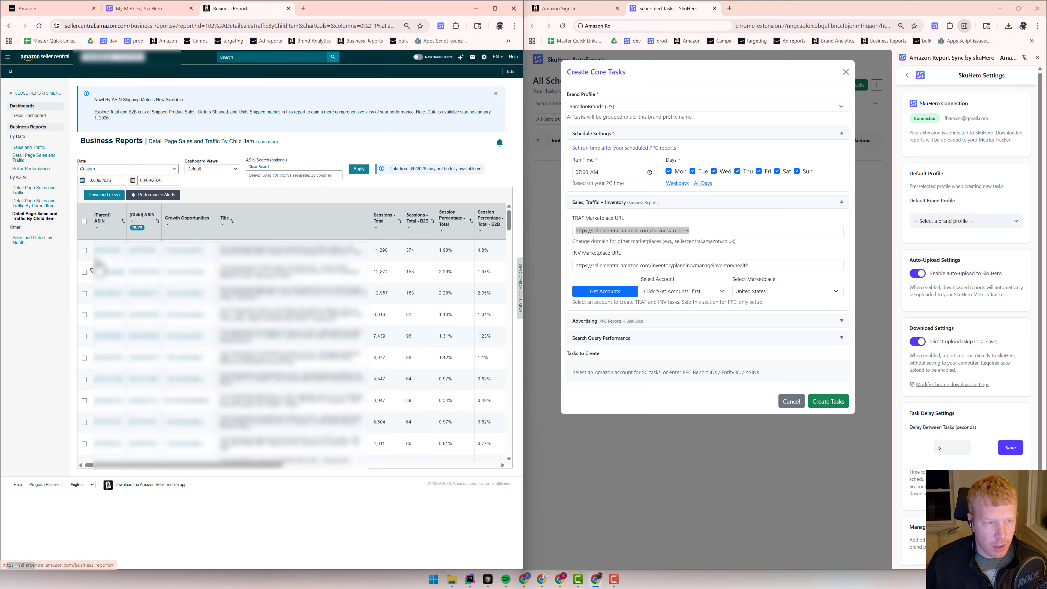
# Compare the TRAF Marketplace URL with the Business Reports page address, and check the INV Marketplace URL in Seller Central
pyautogui.tripleClick(698, 229)
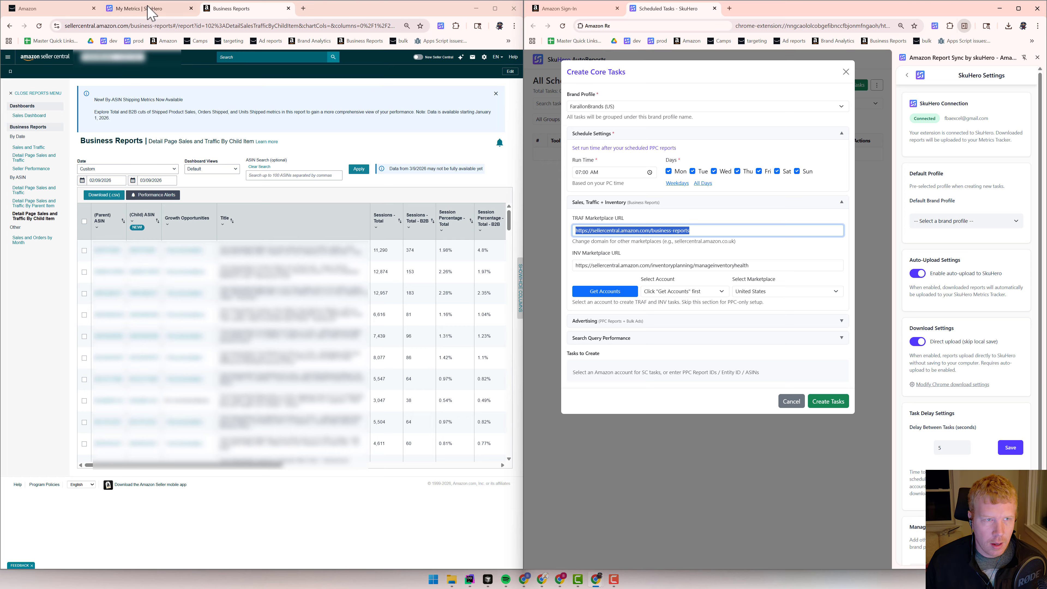
pyautogui.click(164, 26)
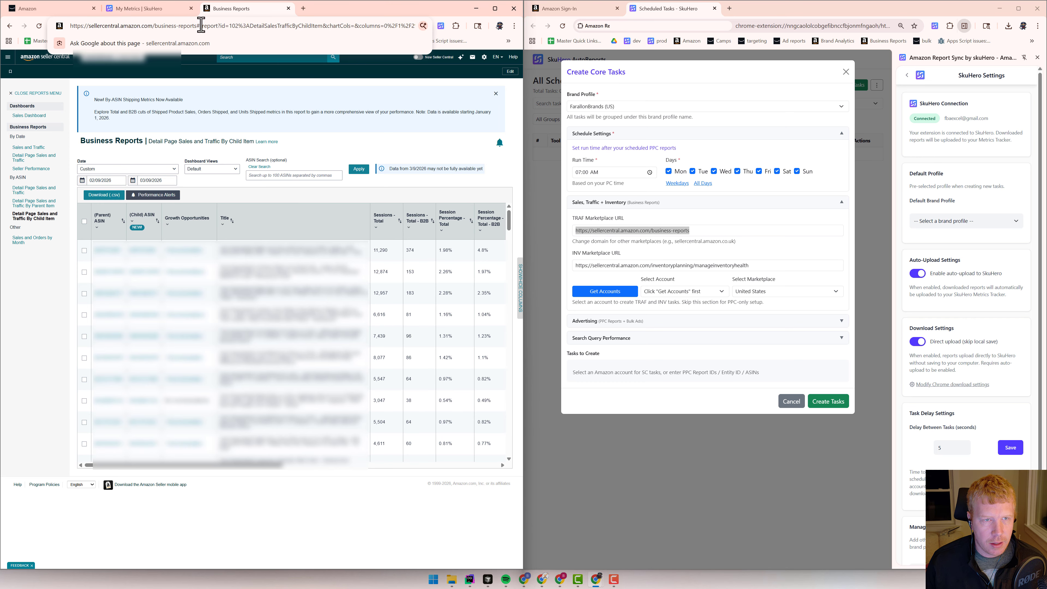
pyautogui.moveTo(196, 26); pyautogui.dragTo(69, 28)
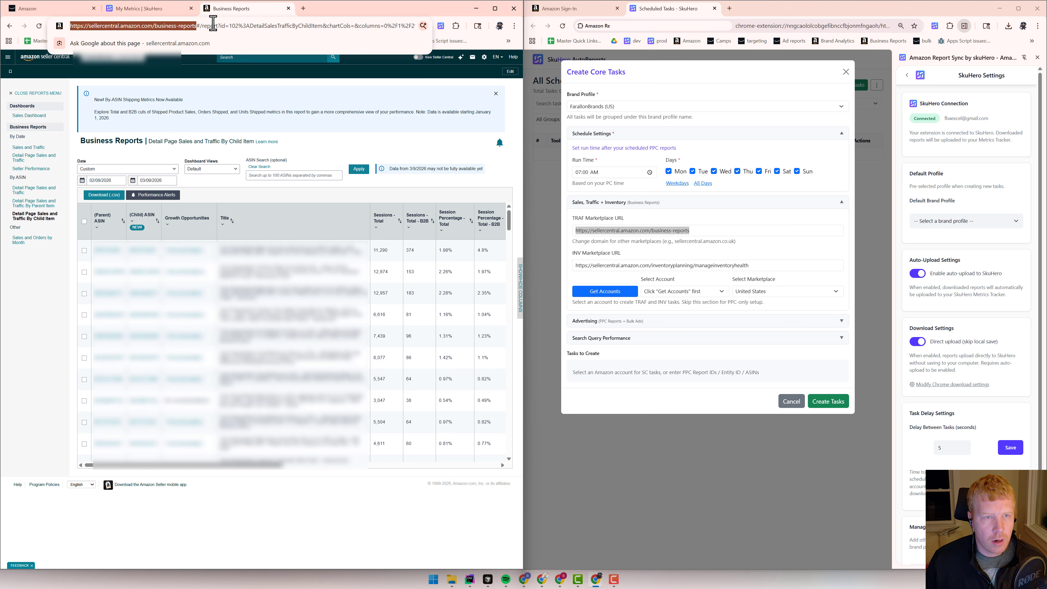
pyautogui.click(626, 264)
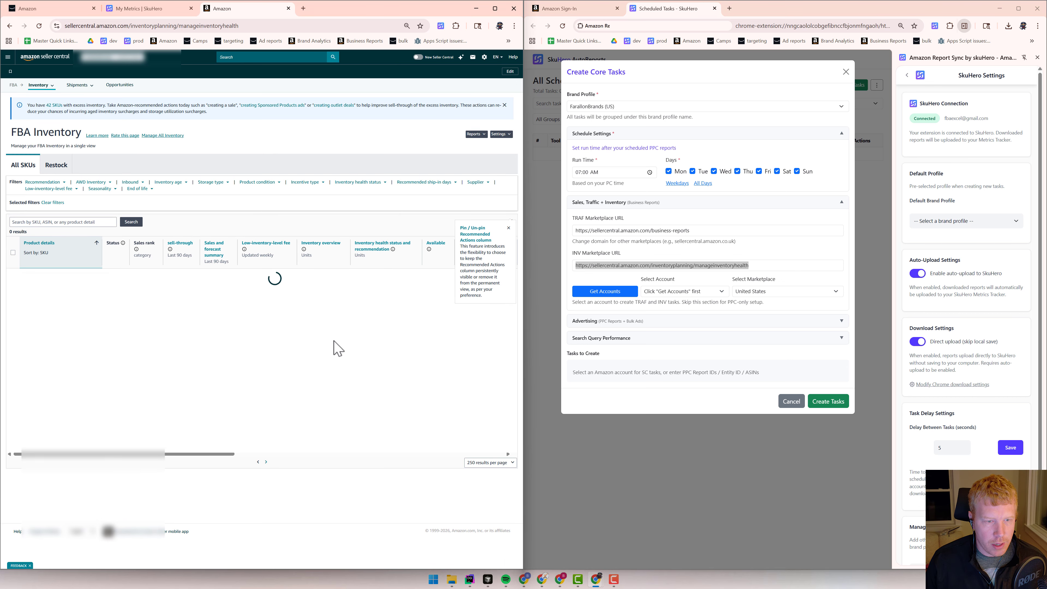
# Retrieve the Amazon accounts and select the brand's account with the United States marketplace for the sales, traffic and inventory tasks
pyautogui.click(620, 294)
pyautogui.click(682, 296)
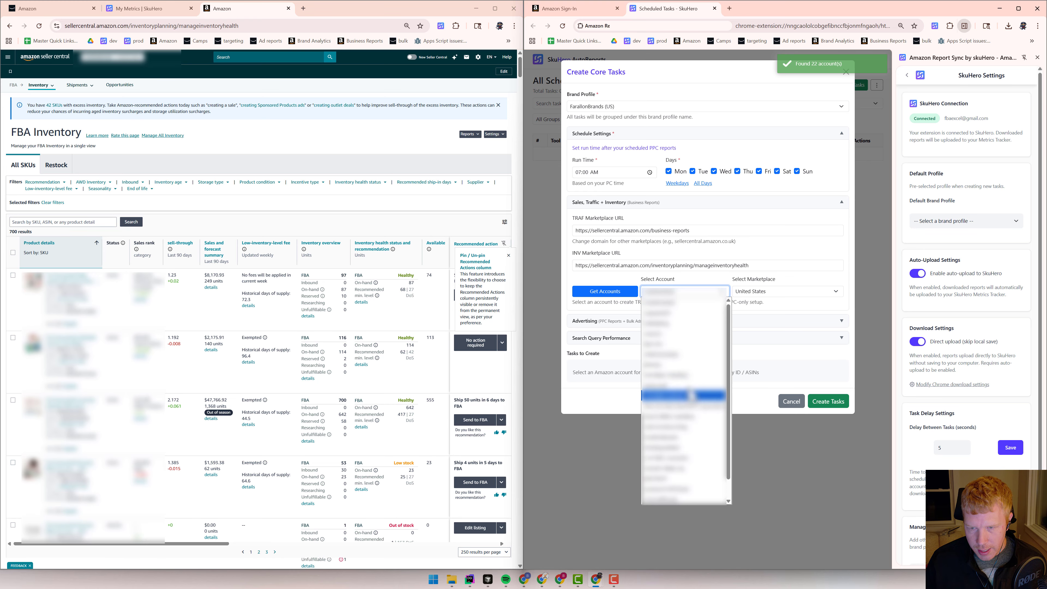
pyautogui.click(768, 292)
pyautogui.click(770, 303)
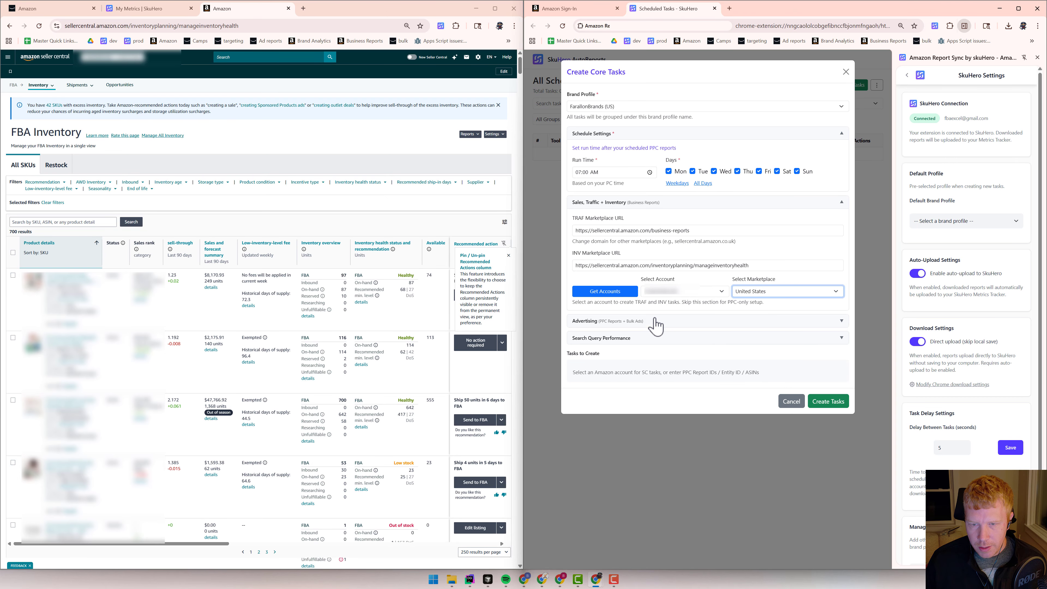
# Expand the Advertising settings and fill the SP Report ID with the link of the Sponsored Products Advertised product report
pyautogui.click(619, 321)
pyautogui.click(618, 225)
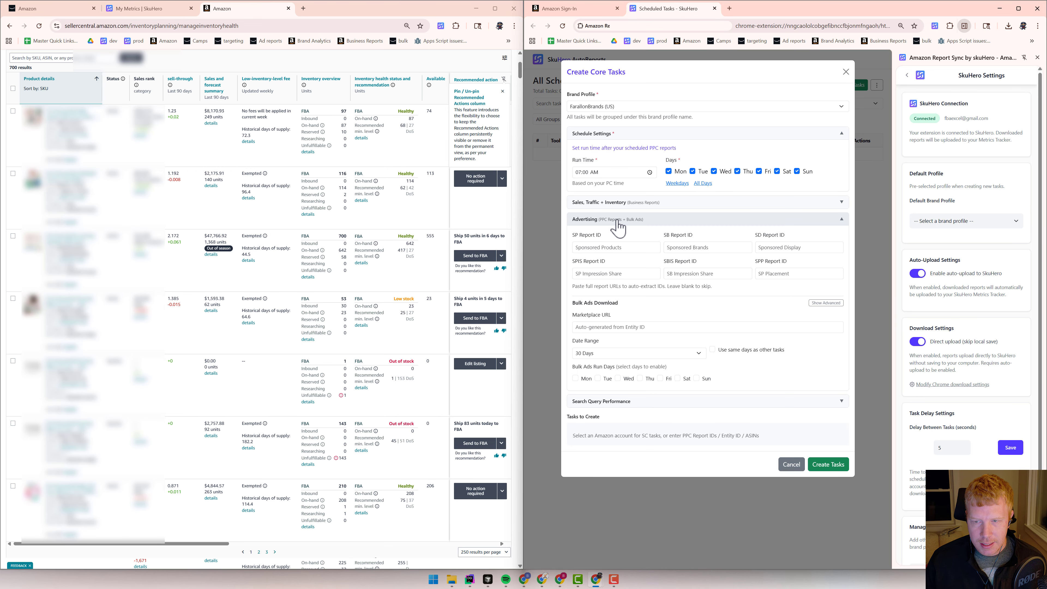
pyautogui.click(66, 8)
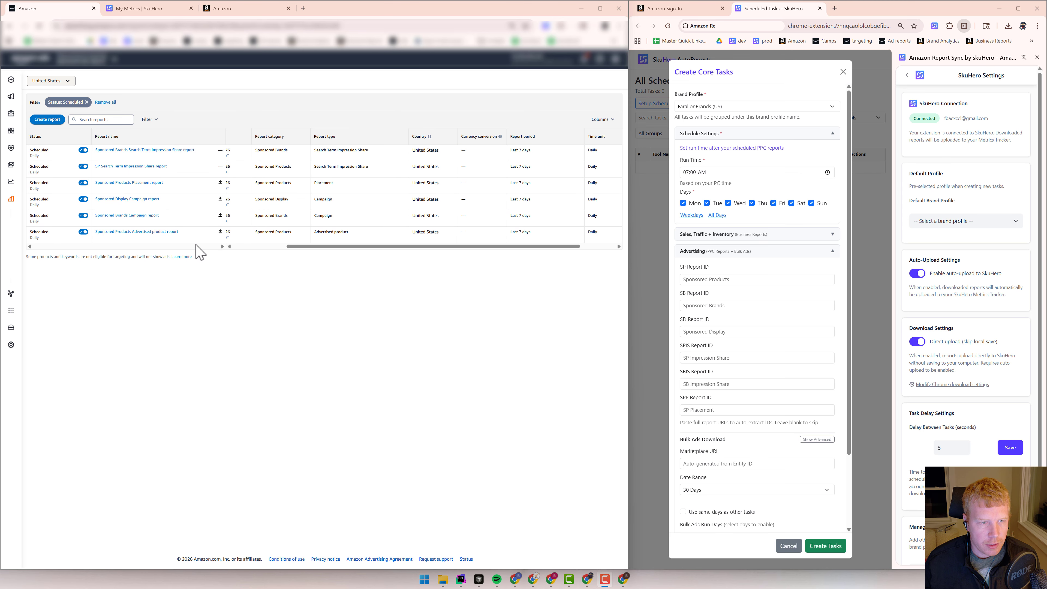
pyautogui.click(715, 282)
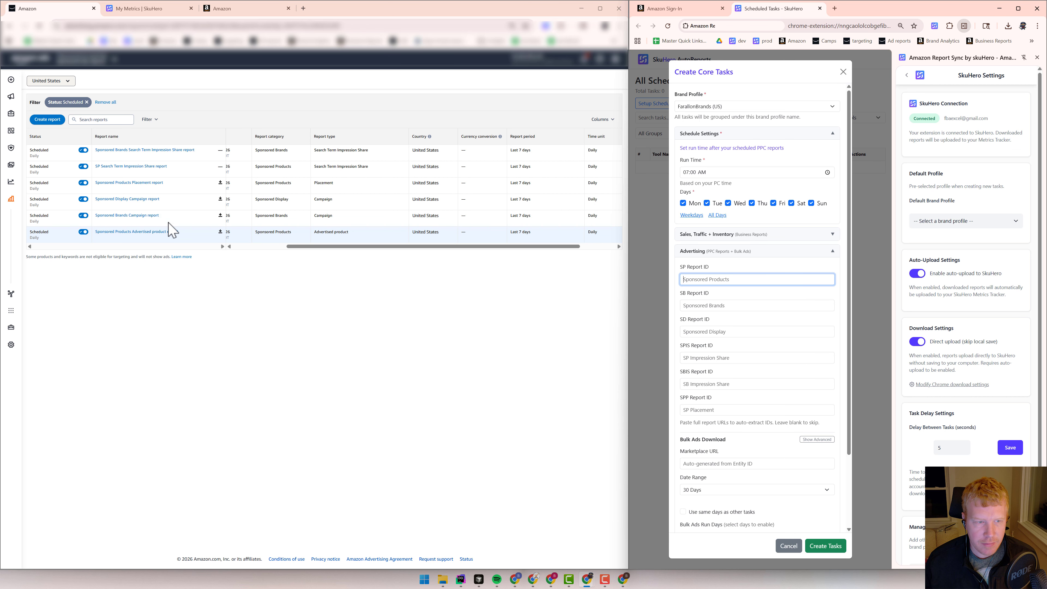
pyautogui.rightClick(144, 237)
pyautogui.click(194, 321)
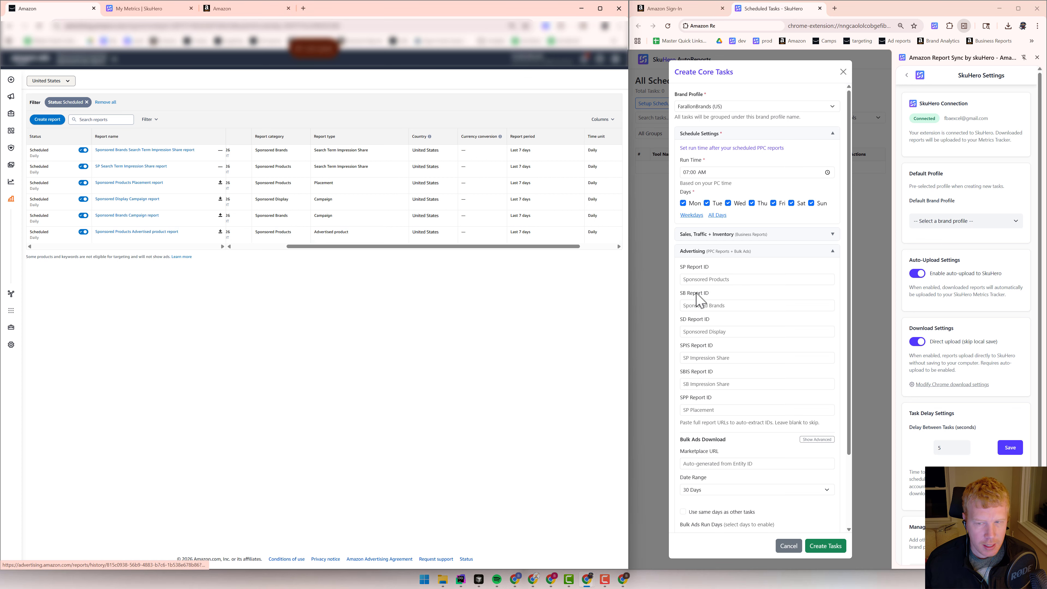
pyautogui.click(706, 281)
pyautogui.hotkey('ctrl', 'v')
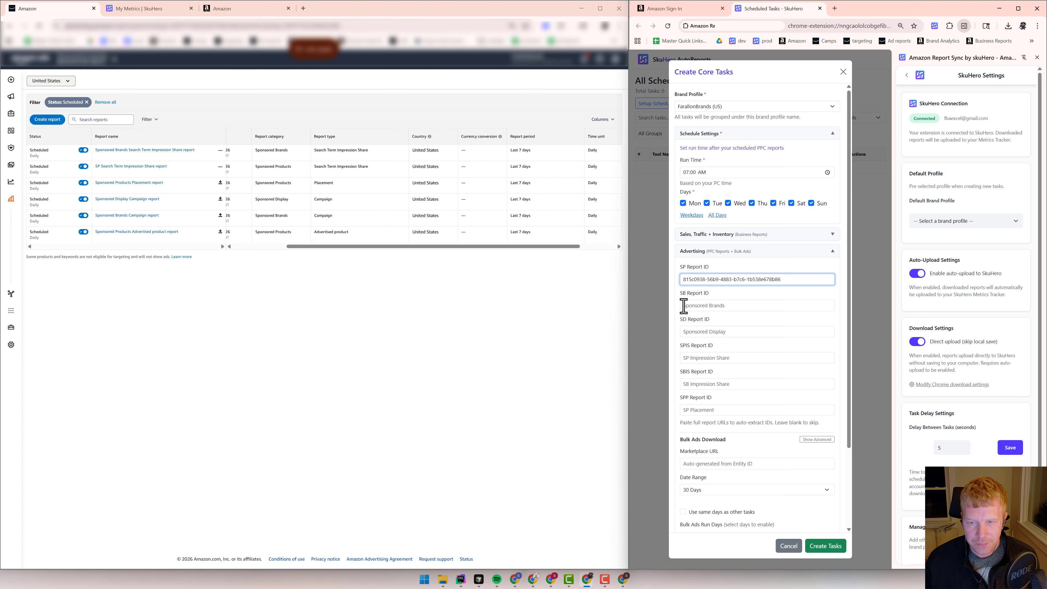
# Fill the SB and SD Report IDs with the links of the Sponsored Brands and Sponsored Display Campaign reports
pyautogui.rightClick(142, 216)
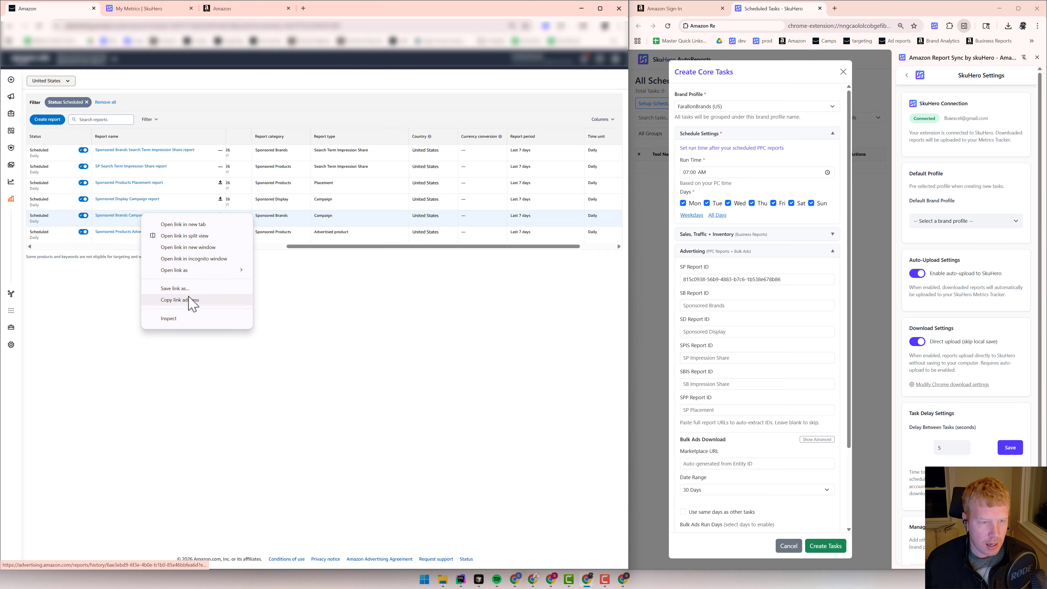
pyautogui.click(180, 299)
pyautogui.click(707, 306)
pyautogui.hotkey('ctrl', 'v')
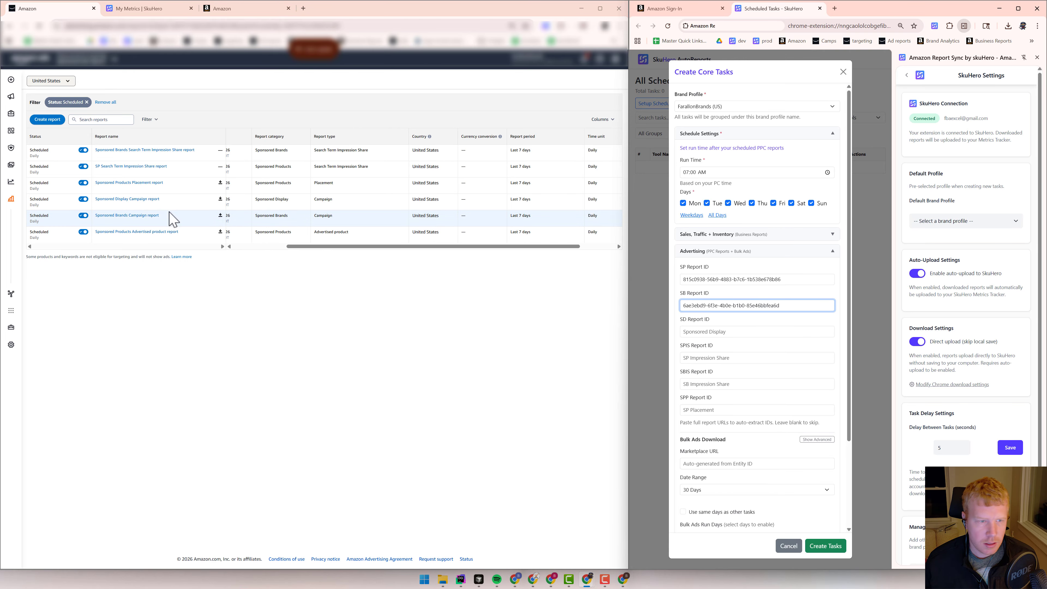
pyautogui.rightClick(141, 200)
pyautogui.click(180, 286)
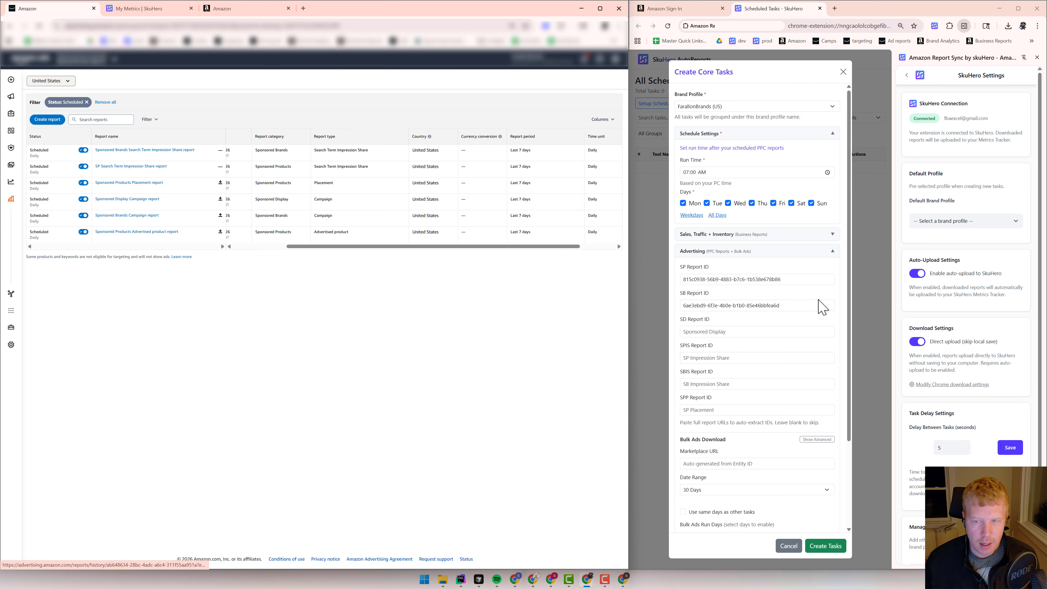
pyautogui.click(716, 332)
pyautogui.hotkey('ctrl', 'v')
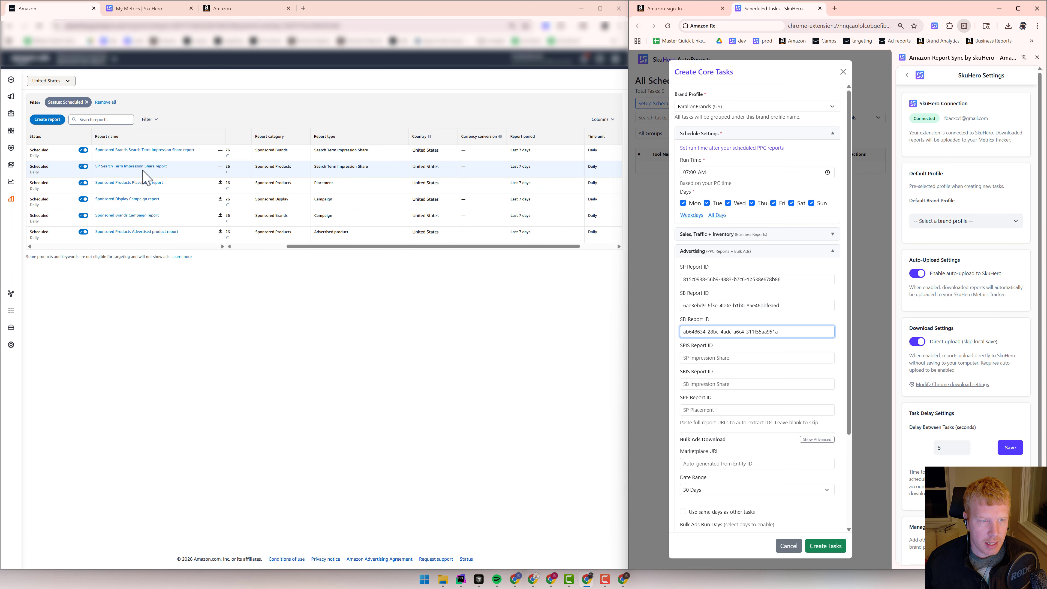
# Fill the SPIS and SBIS Report IDs with the links of the SP and Sponsored Brands Search Term Impression Share reports
pyautogui.rightClick(133, 168)
pyautogui.click(182, 252)
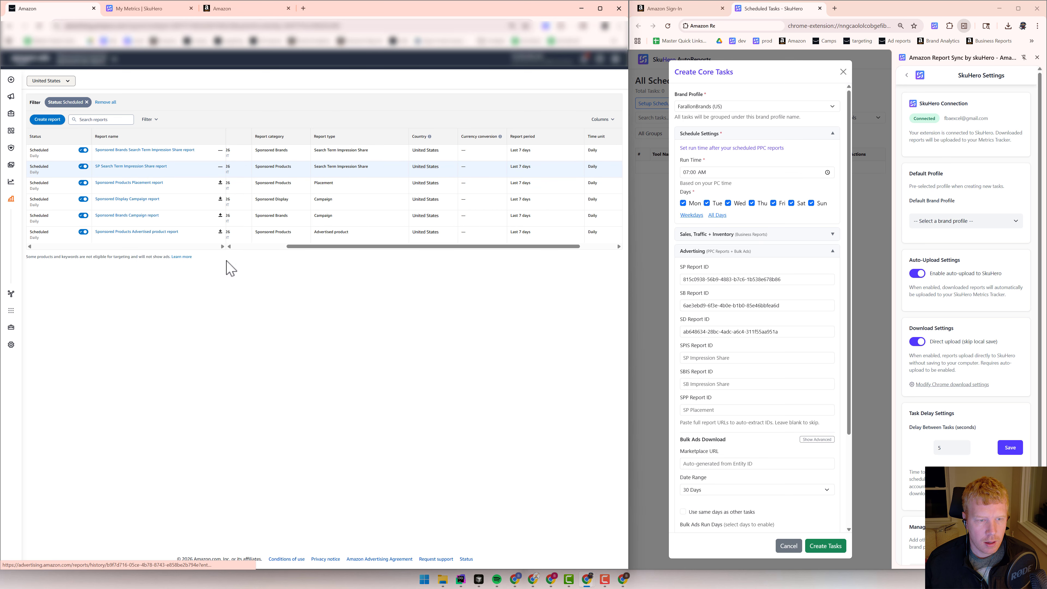
pyautogui.click(701, 357)
pyautogui.hotkey('ctrl', 'v')
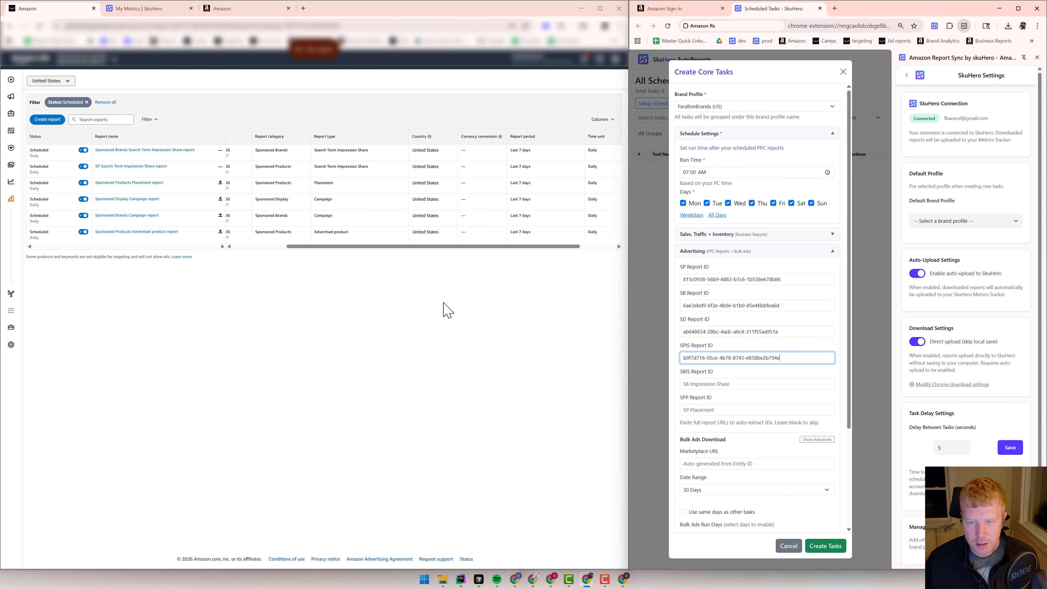
pyautogui.rightClick(135, 151)
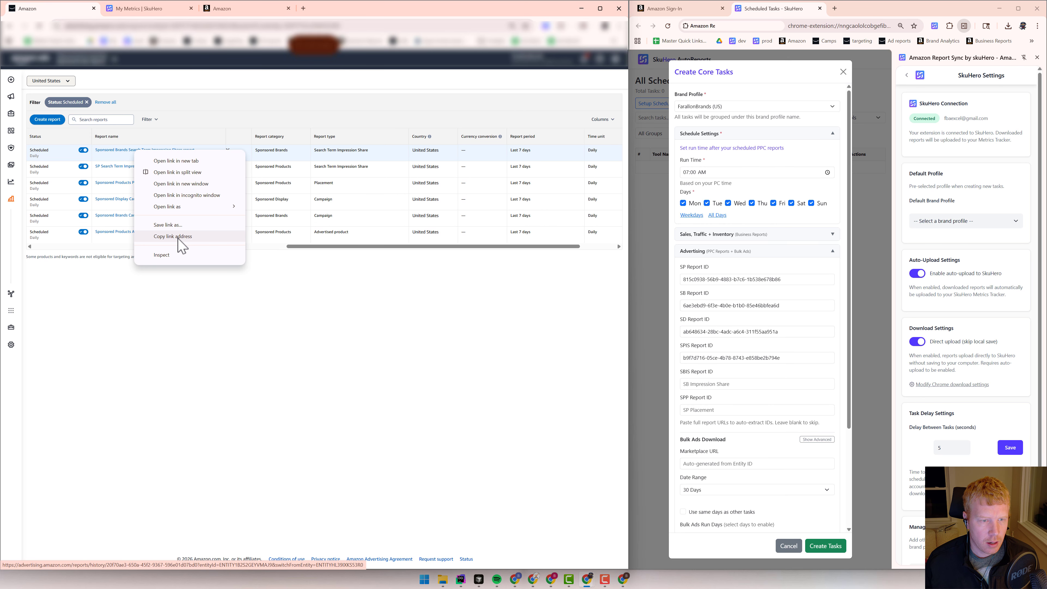
pyautogui.click(178, 238)
pyautogui.click(703, 384)
pyautogui.hotkey('ctrl', 'v')
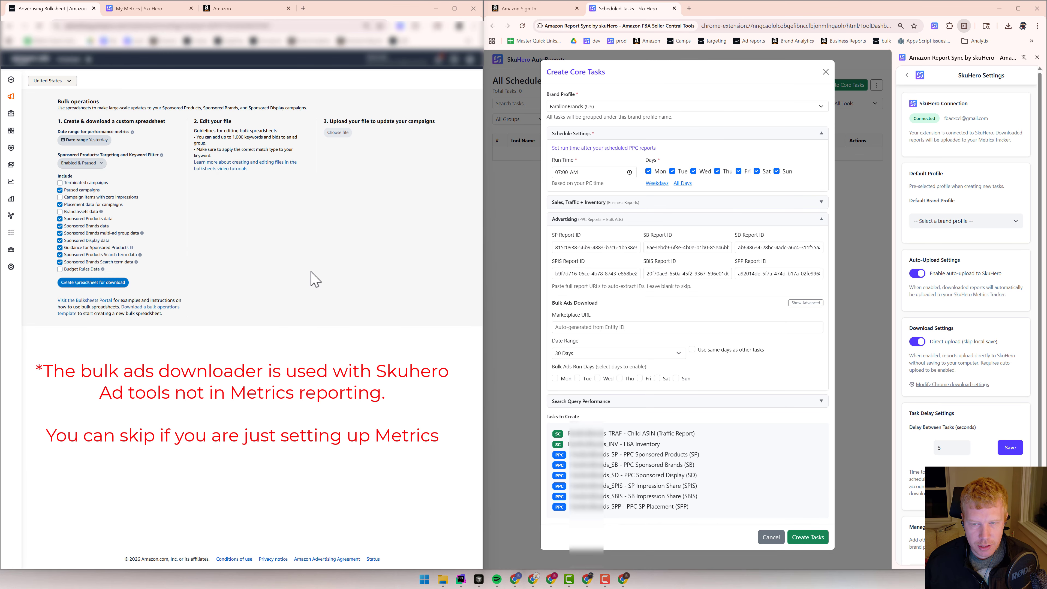
# Open the Bulk operations page from the Amazon Ads campaigns and copy its address into the Bulk Ads Download Marketplace URL
pyautogui.moveTo(598, 303); pyautogui.dragTo(556, 304)
pyautogui.click(606, 306)
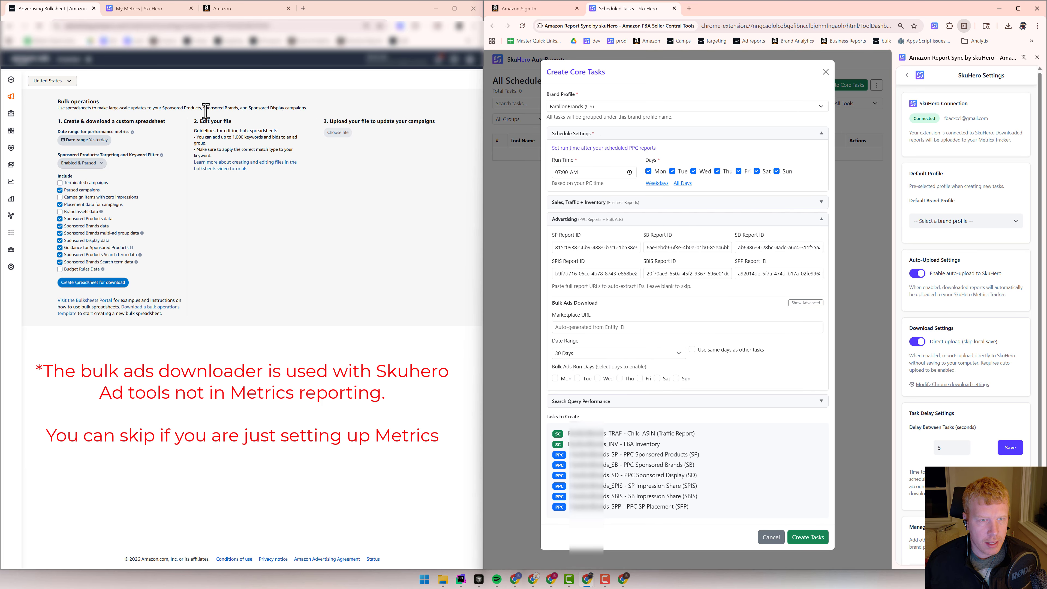
pyautogui.moveTo(33, 109)
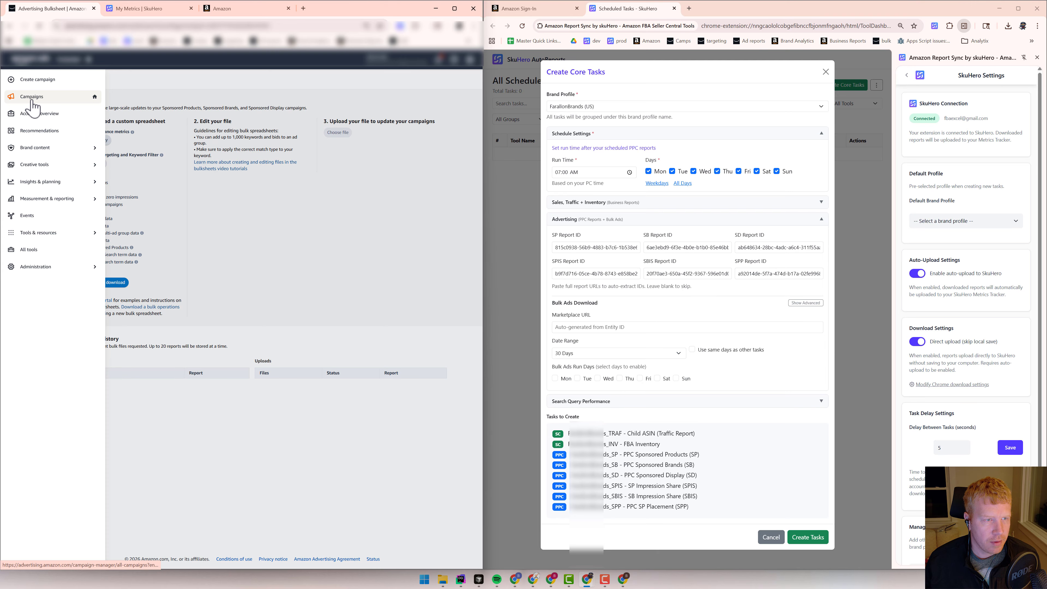
pyautogui.click(74, 104)
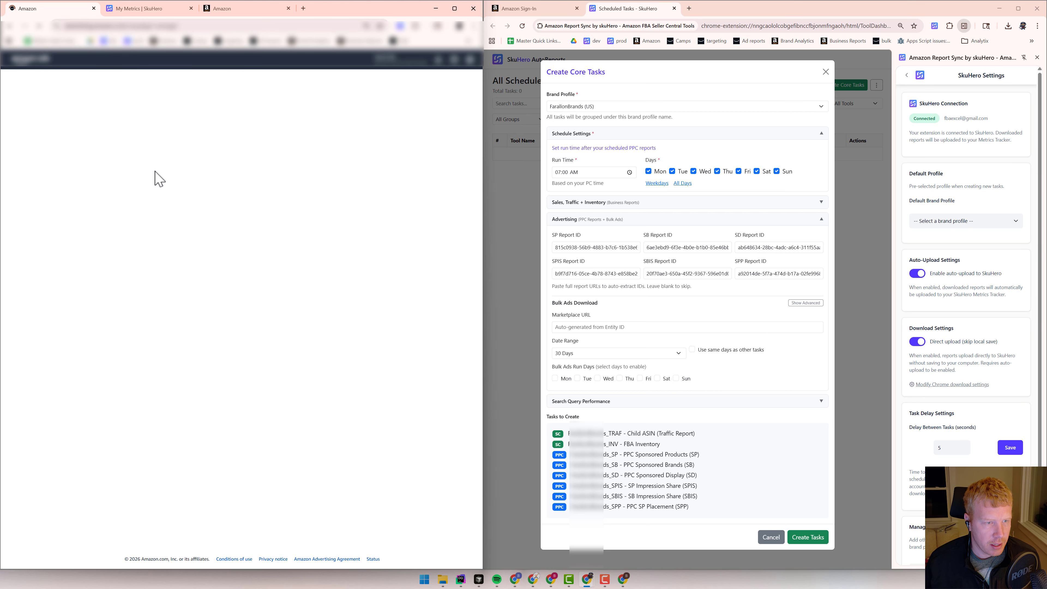
pyautogui.click(43, 192)
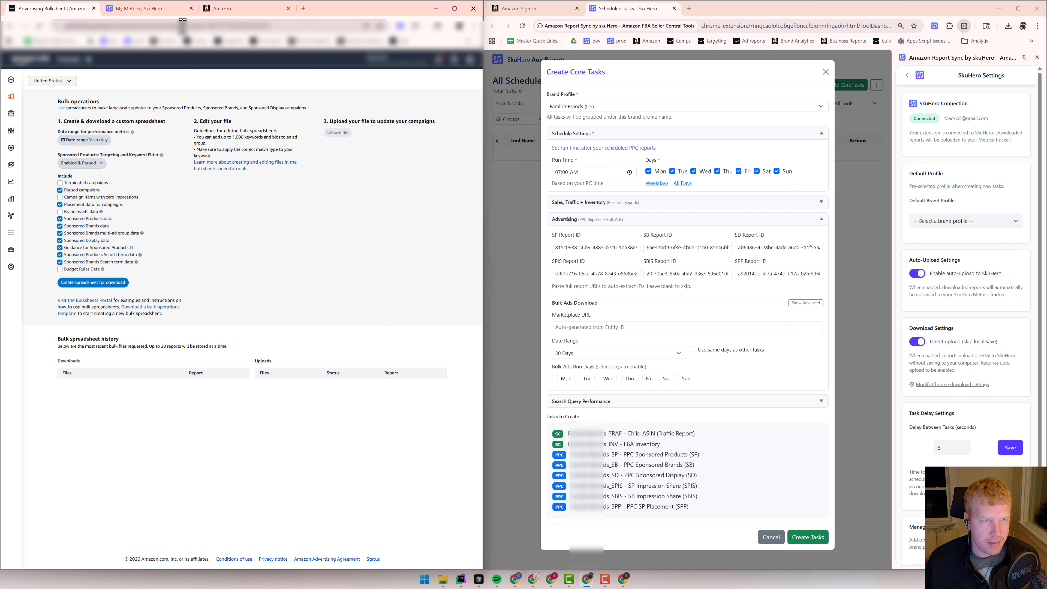
pyautogui.click(182, 26)
pyautogui.hotkey('ctrl', 'c')
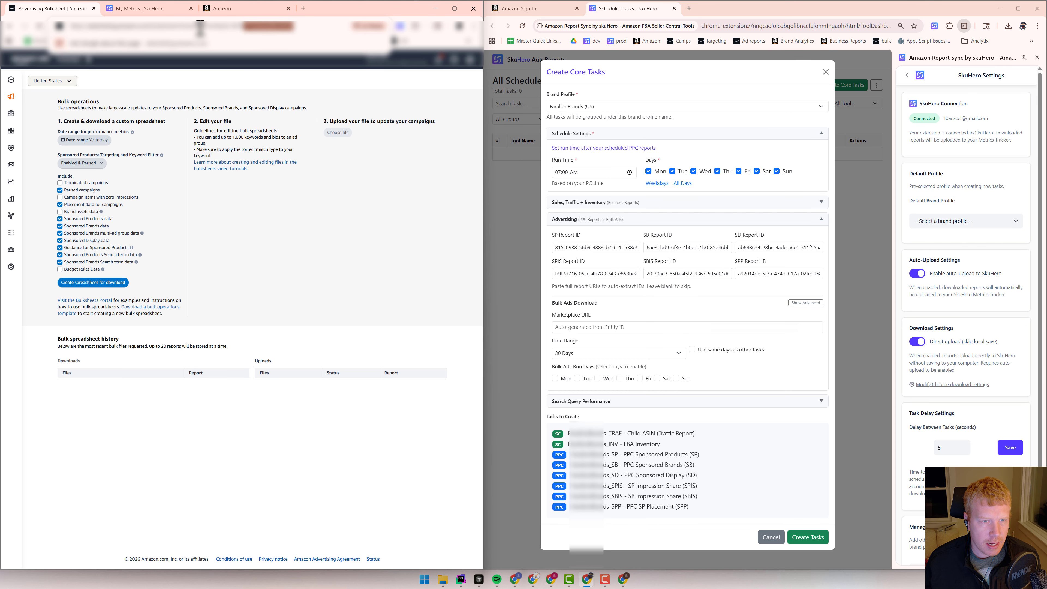
pyautogui.click(601, 327)
pyautogui.hotkey('ctrl', 'v')
# Enable every day of the week for the Bulk Ads Download and review its advanced include options
pyautogui.click(729, 376)
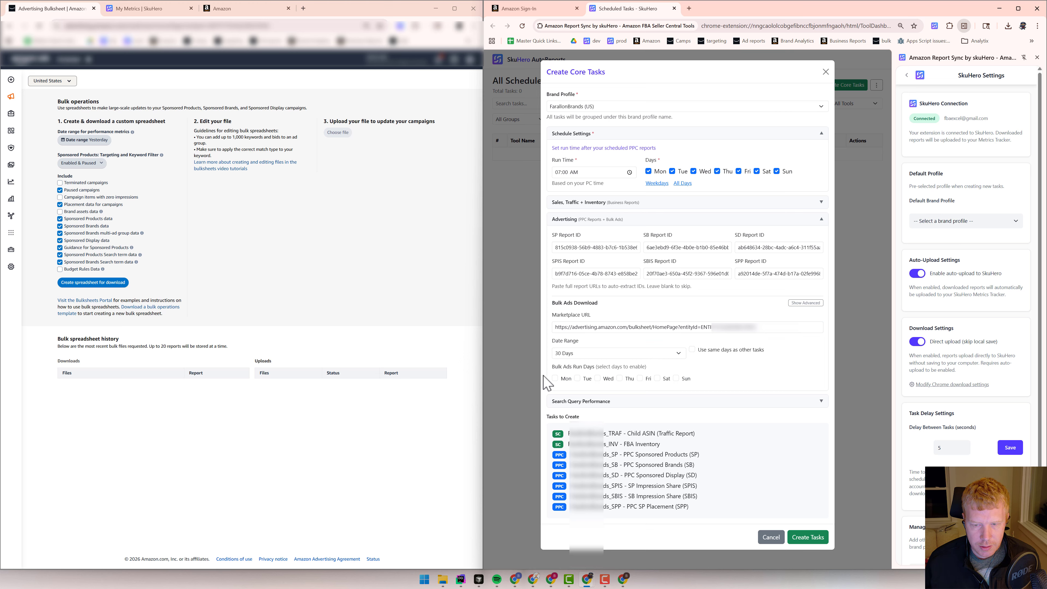
pyautogui.click(555, 378)
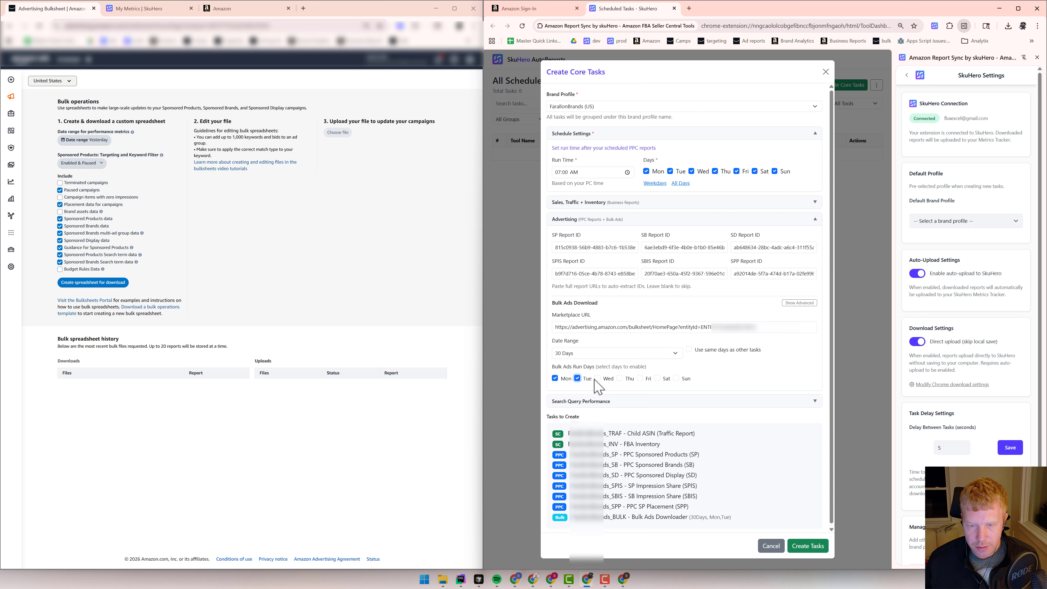
pyautogui.click(689, 350)
pyautogui.click(800, 303)
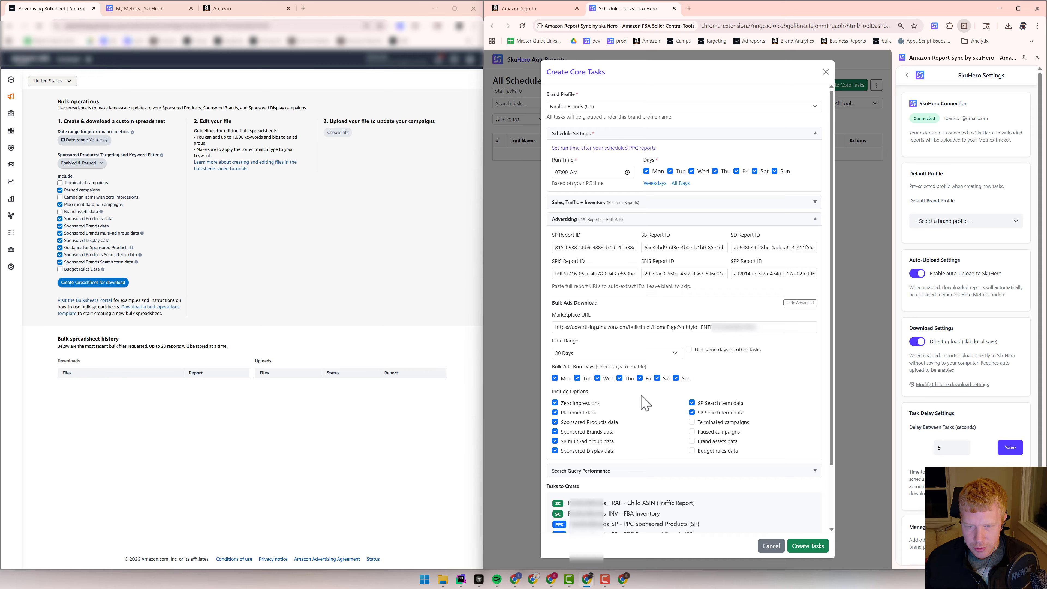
pyautogui.click(794, 305)
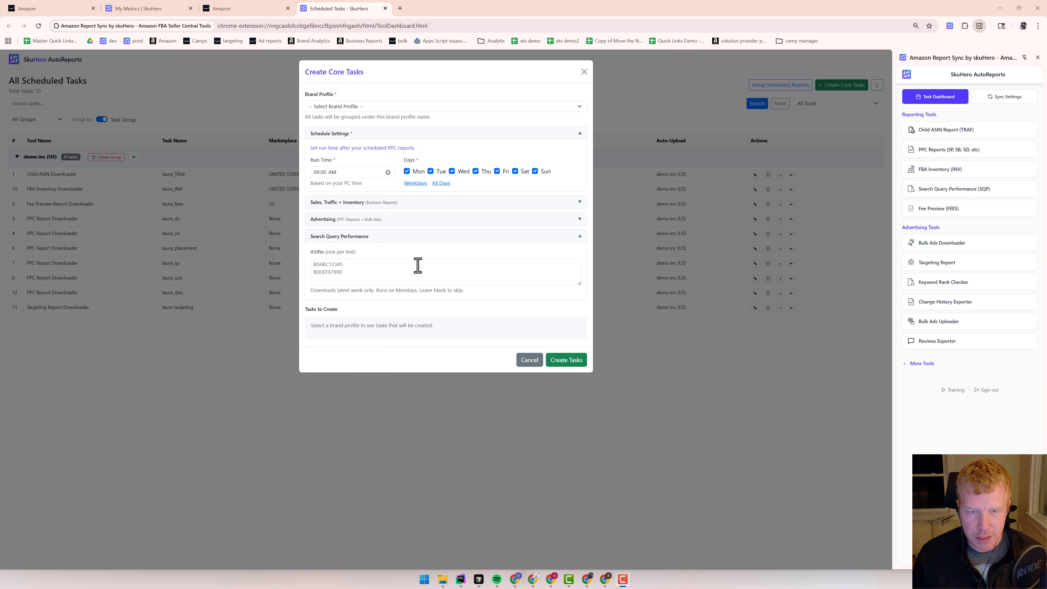
# Review the demo inc (US) scheduled tasks against the scheduled Amazon Ads reports, leaving the run-all prompt without running anything
pyautogui.click(349, 265)
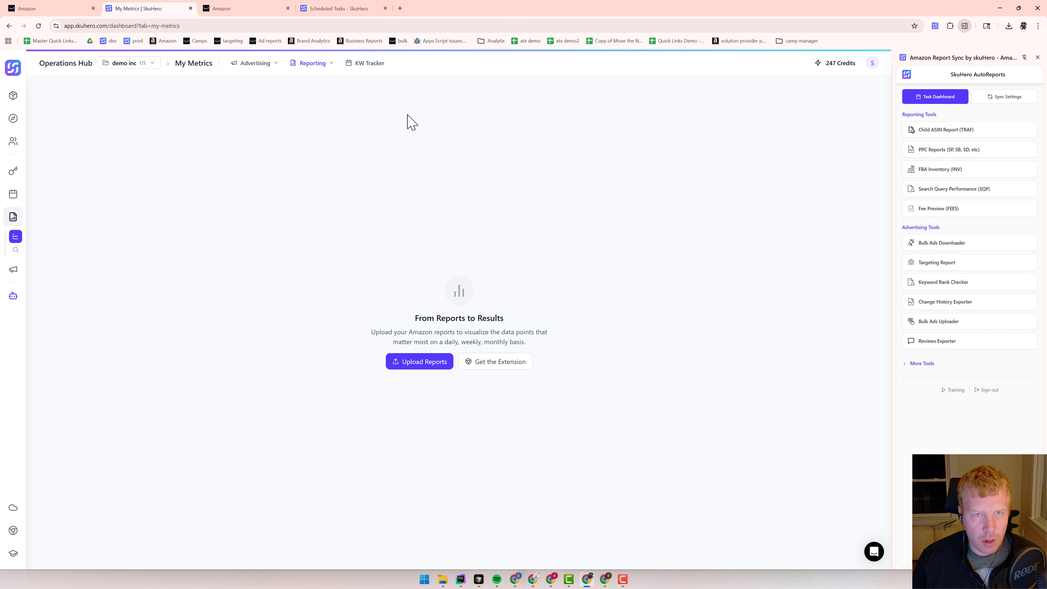
pyautogui.click(339, 8)
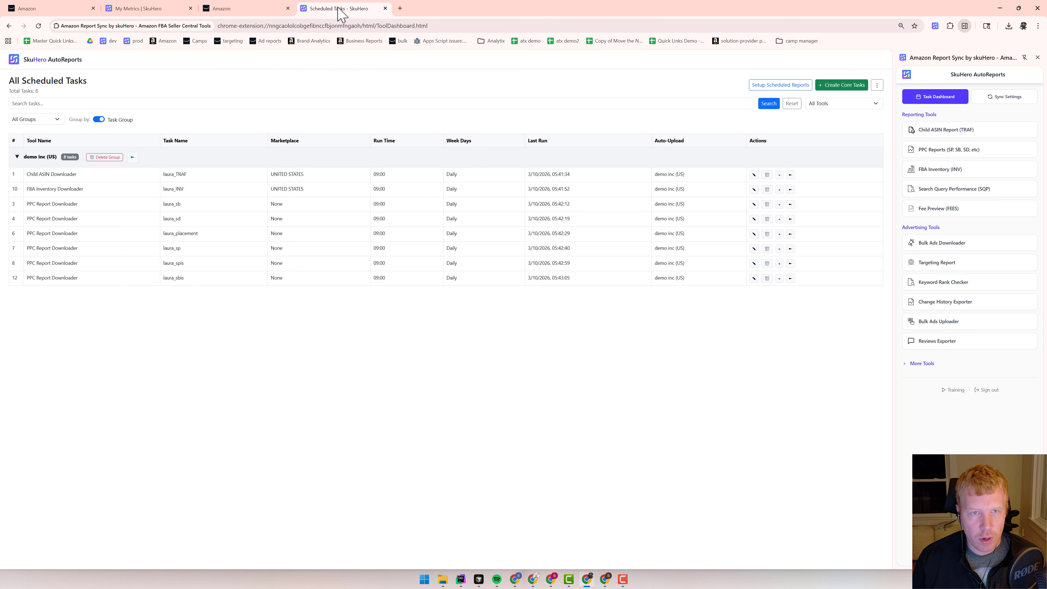
pyautogui.click(936, 96)
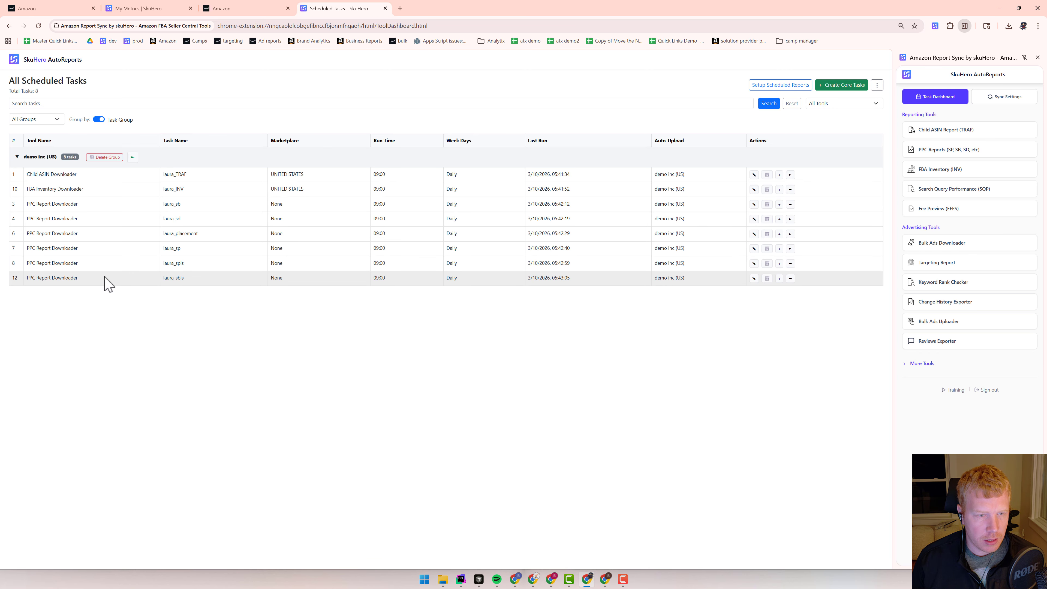
pyautogui.click(231, 9)
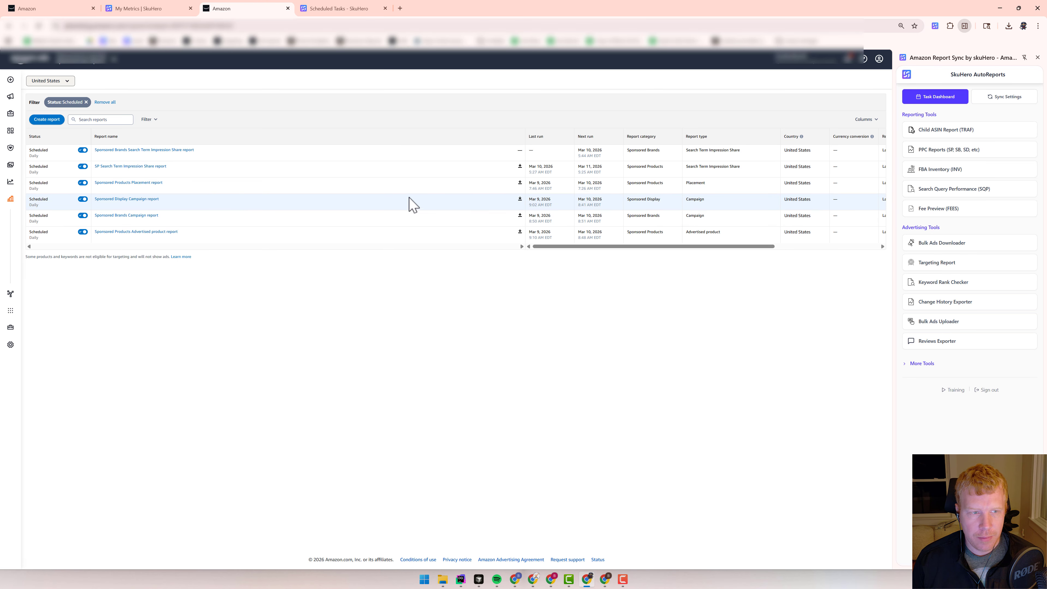
pyautogui.click(327, 11)
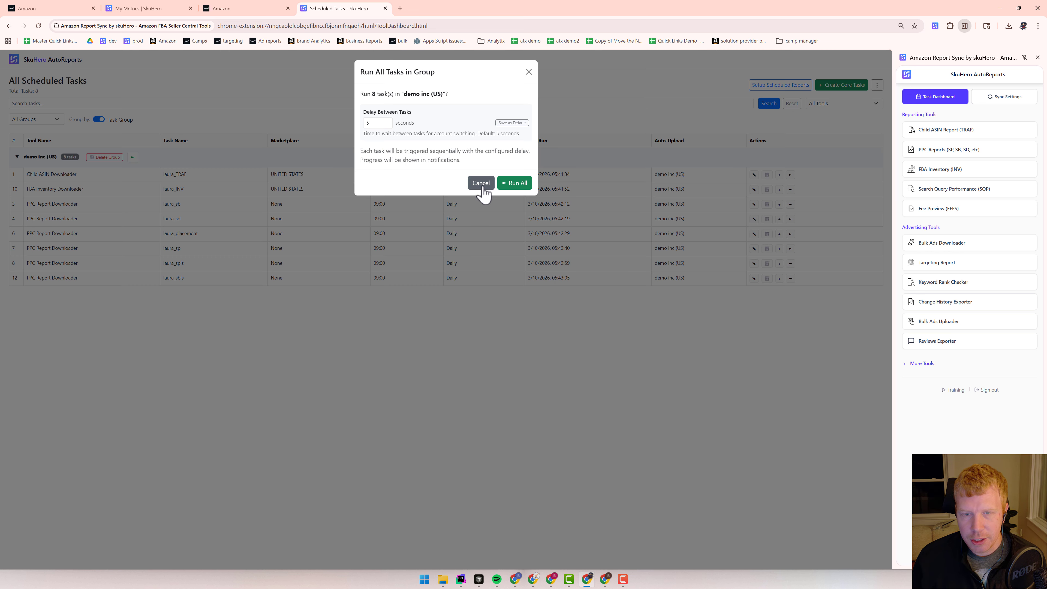
pyautogui.click(480, 182)
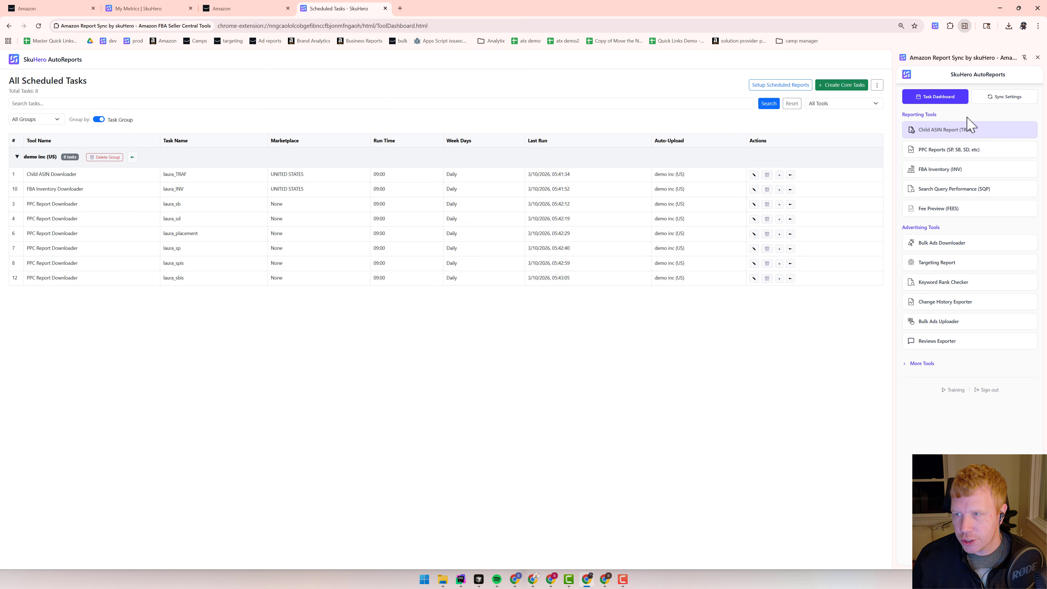
# Turn off direct upload in the sync settings so reports save locally, and check Chrome's download settings
pyautogui.click(987, 99)
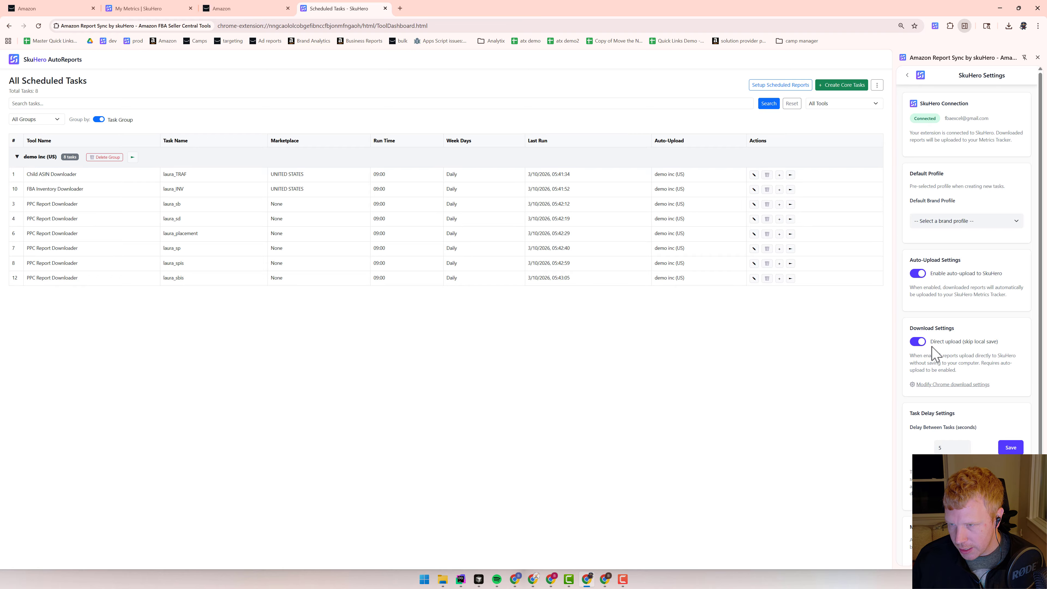
pyautogui.click(917, 341)
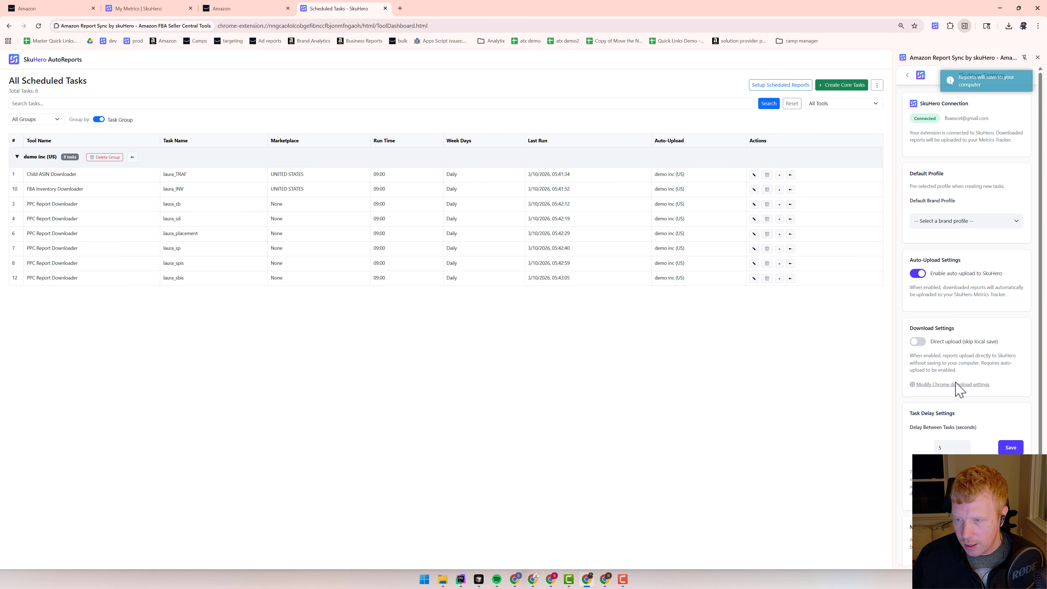
pyautogui.click(947, 385)
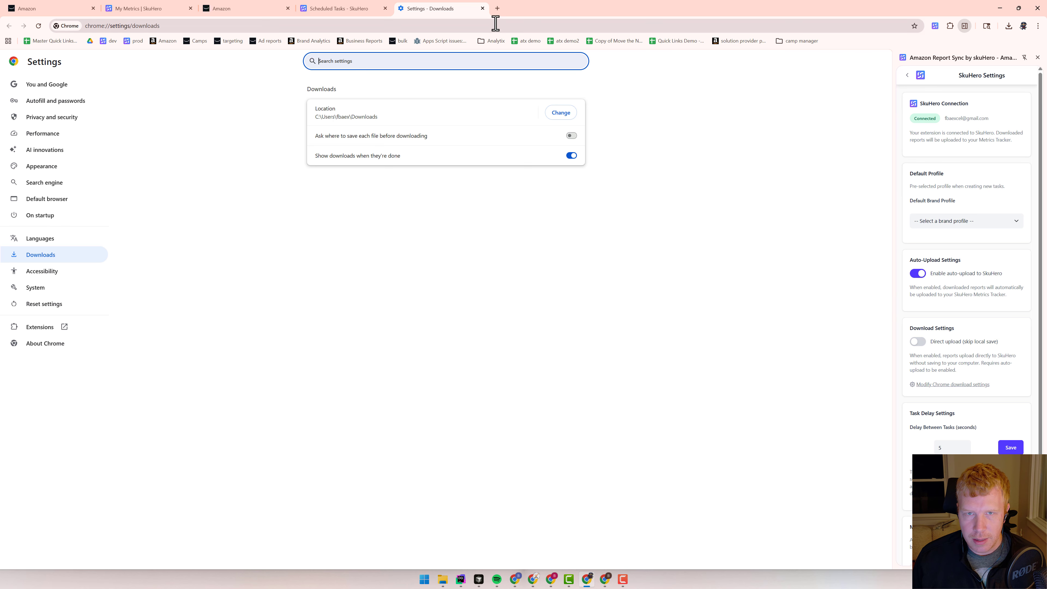
pyautogui.click(482, 8)
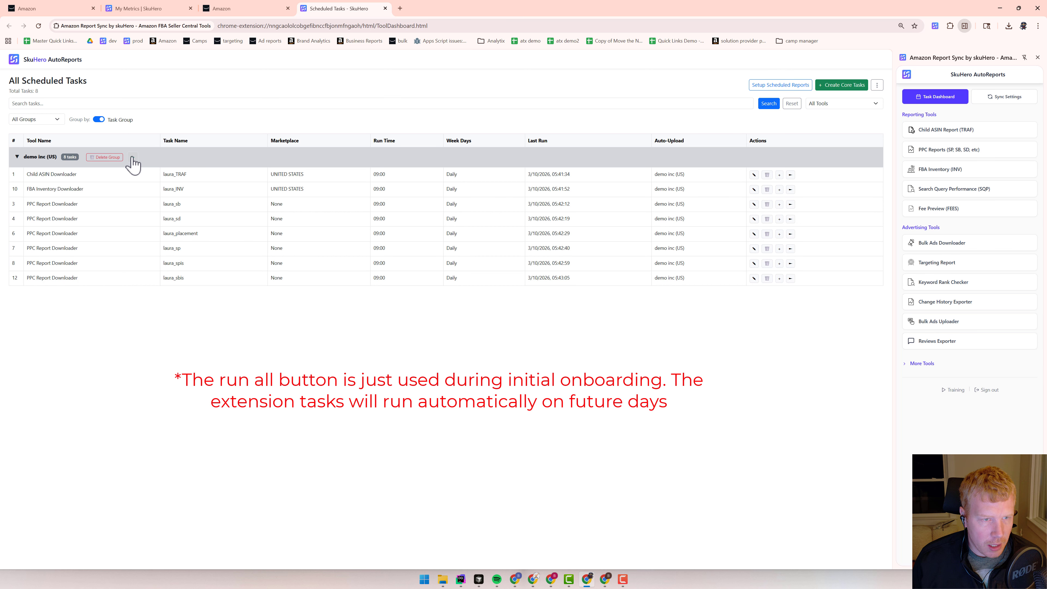
# Run all tasks in the demo inc (US) group and refresh the task list to check their last run times
pyautogui.click(132, 157)
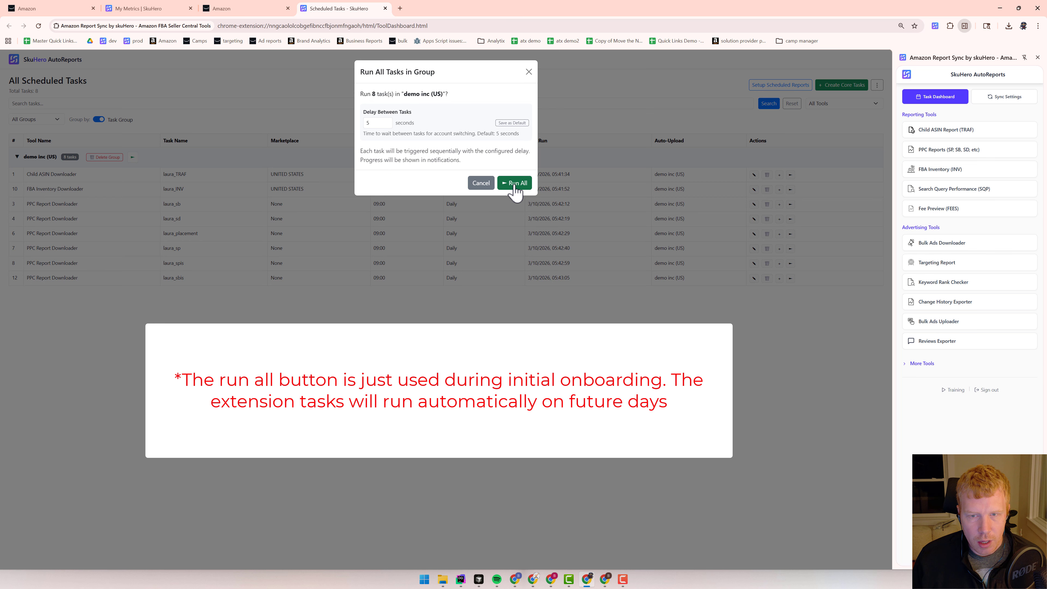
pyautogui.click(515, 184)
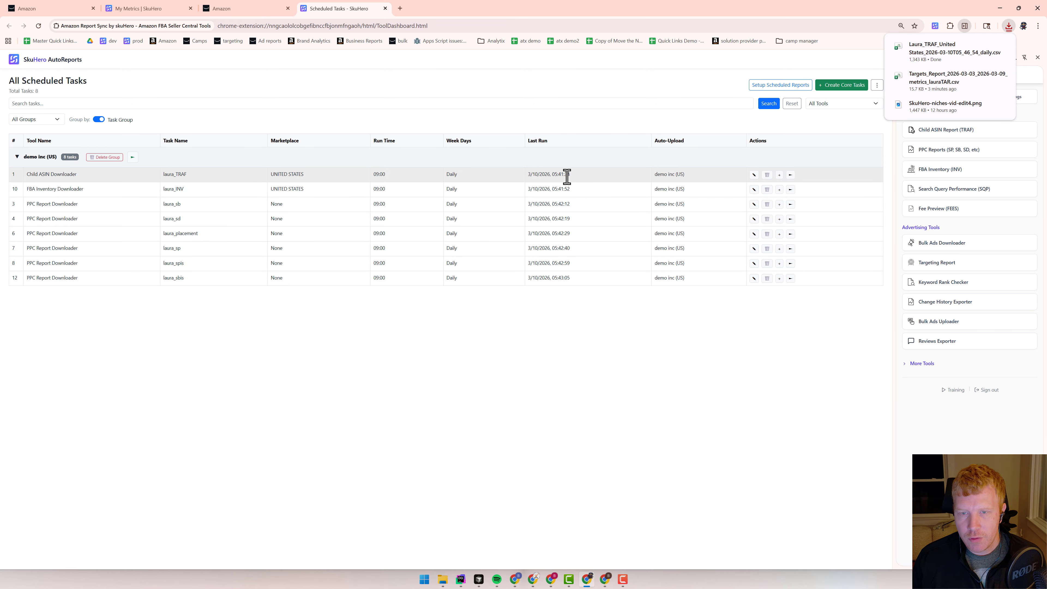
pyautogui.click(39, 26)
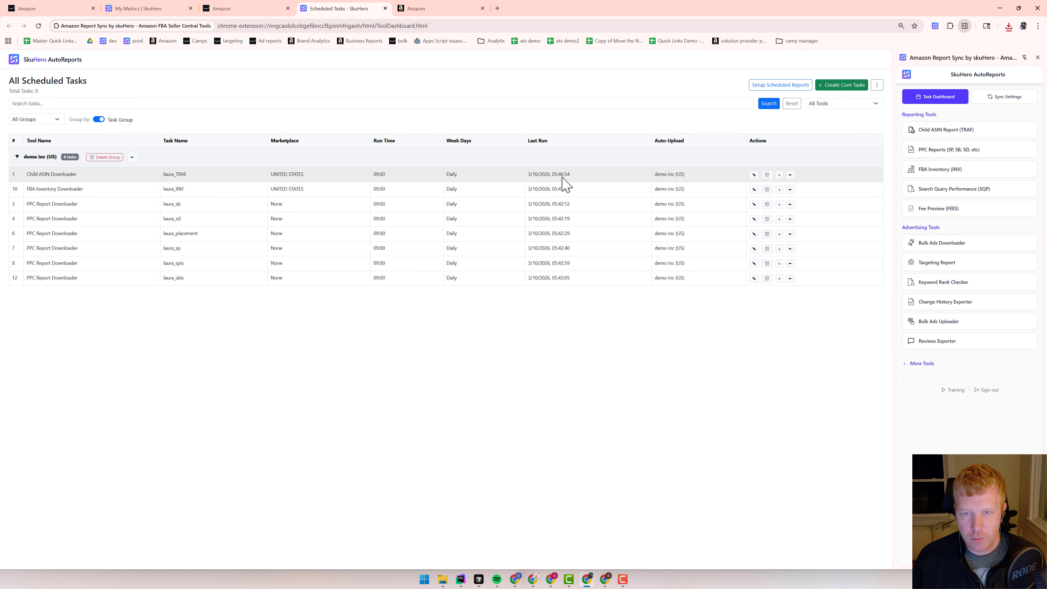
pyautogui.click(39, 26)
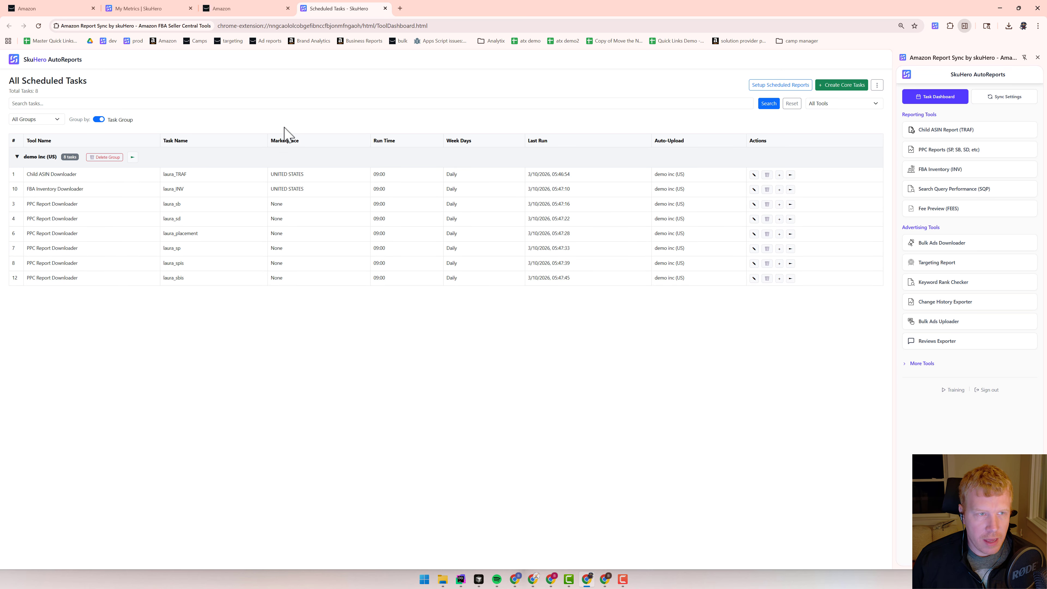
# Reload My Metrics to examine the daily data for demo inc, and return to the scheduled tasks list
pyautogui.click(144, 8)
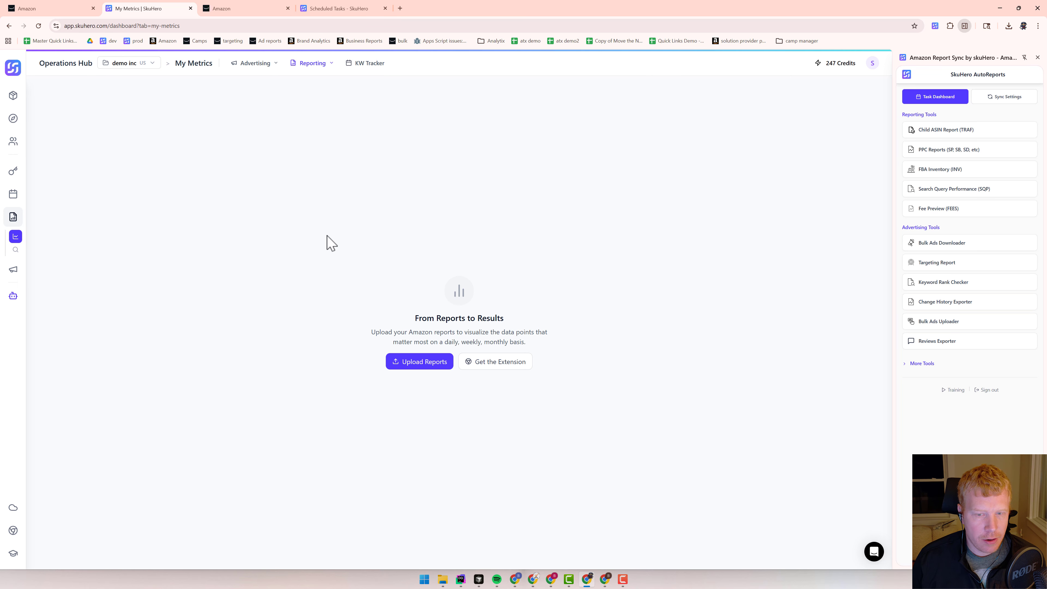
pyautogui.click(39, 26)
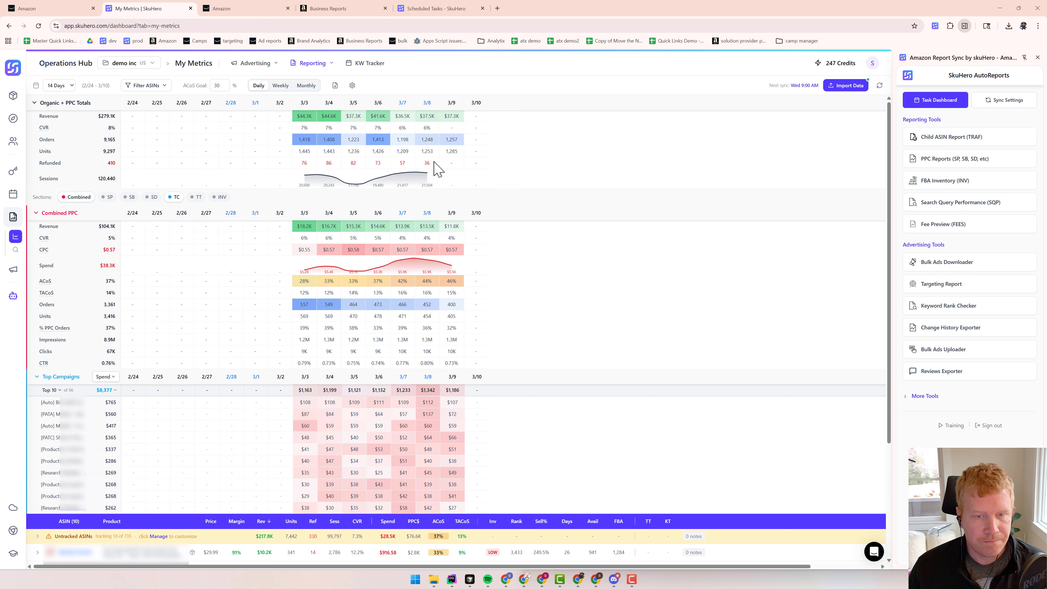
pyautogui.click(909, 100)
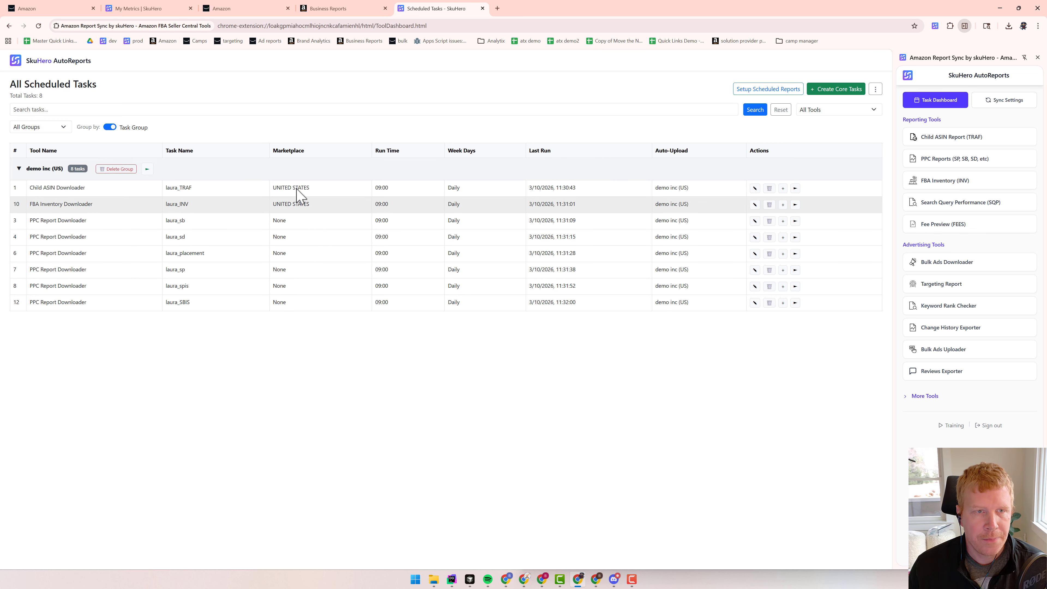
# Filter the sponsored ads reports list by the status No reports scheduled
pyautogui.click(260, 17)
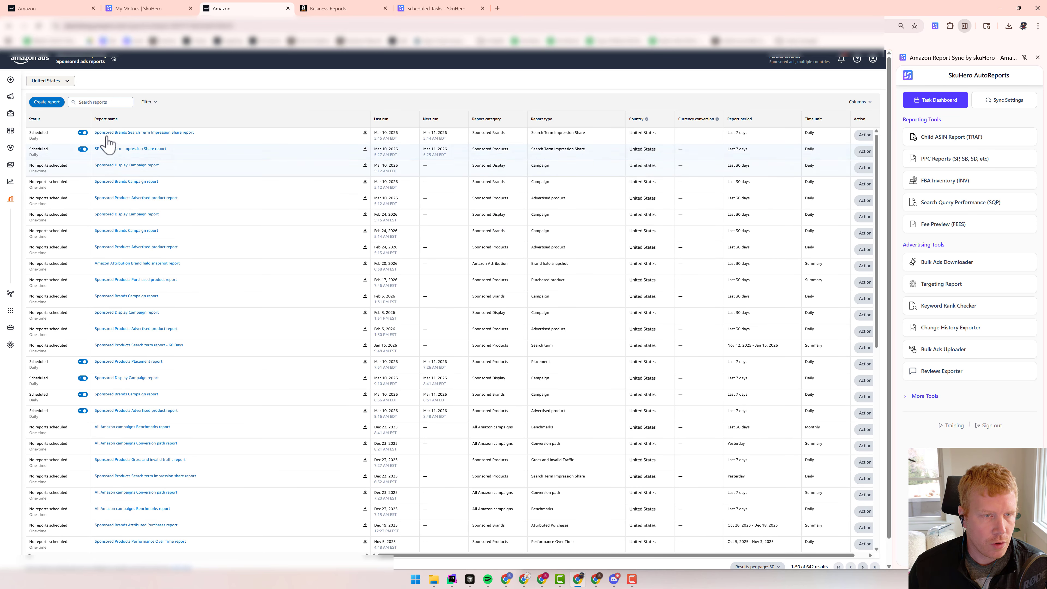
pyautogui.click(154, 107)
pyautogui.click(149, 112)
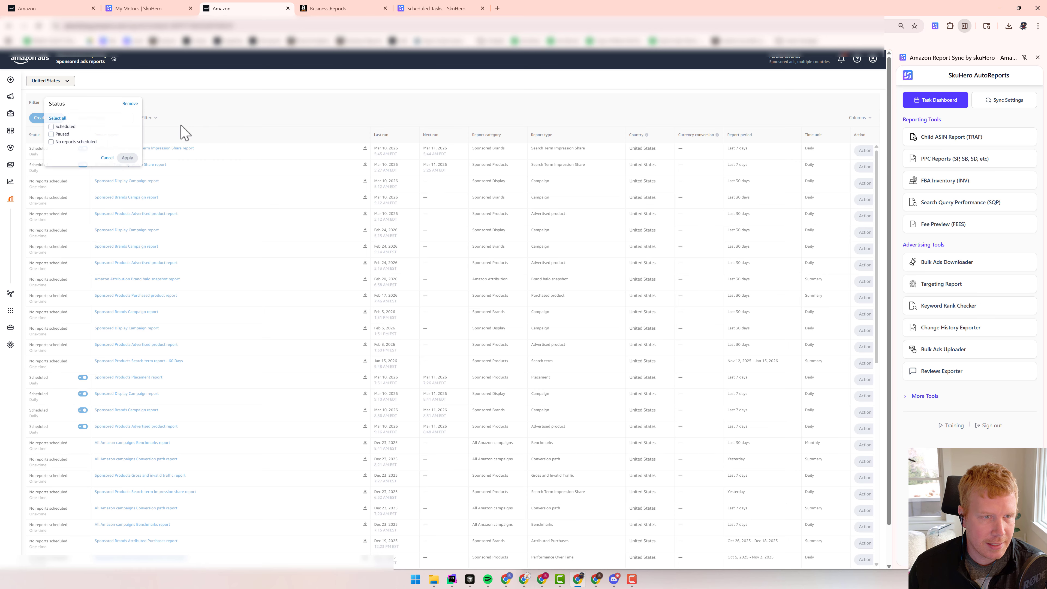
pyautogui.click(52, 142)
pyautogui.click(126, 158)
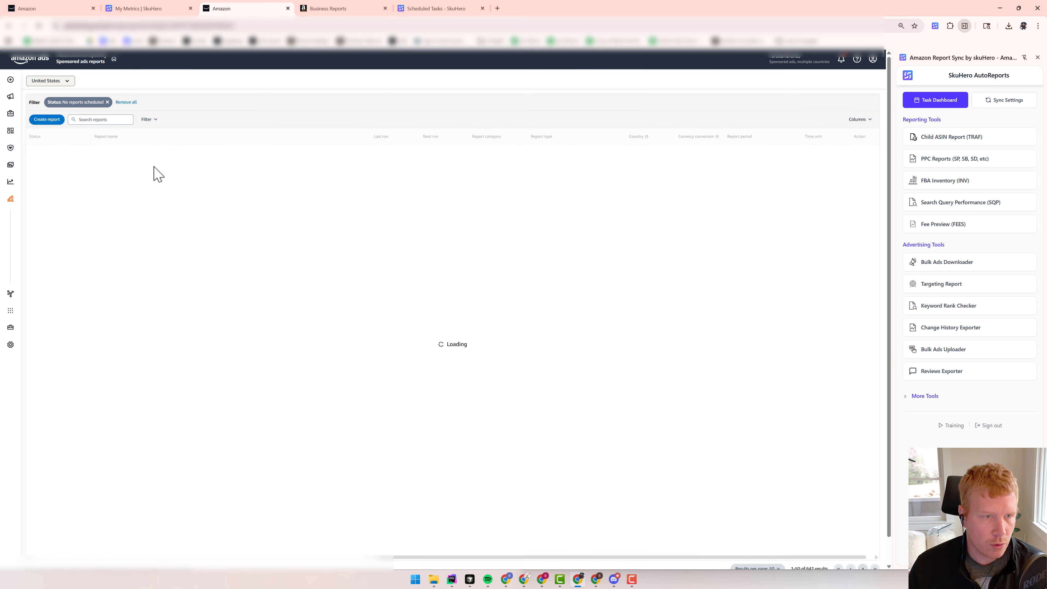
pyautogui.click(89, 66)
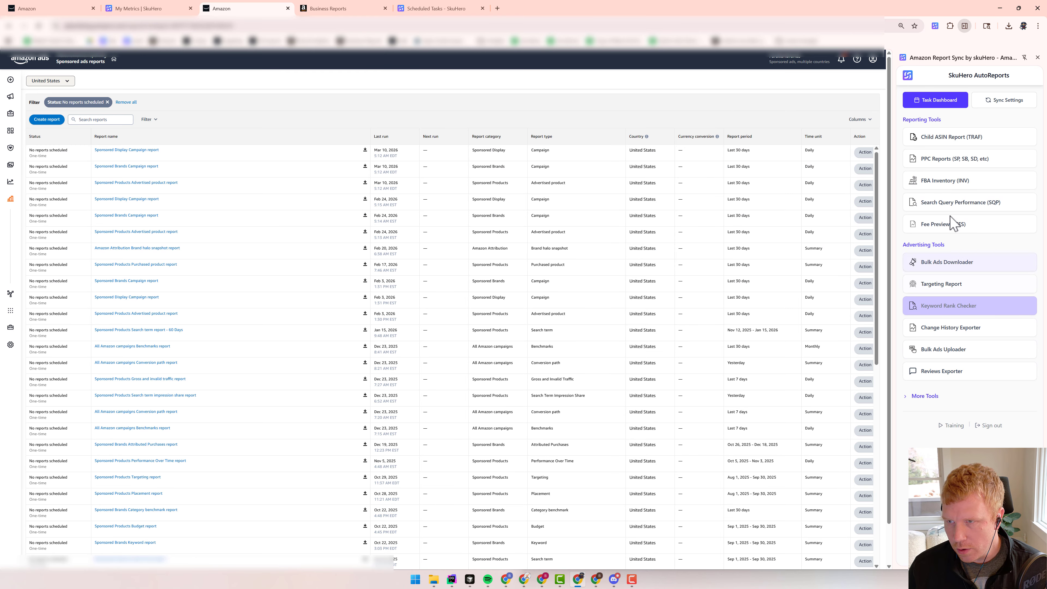
# Download the Child ASIN Report (TRAF) for the chosen seller account in United States, covering Last 30 Days with Append Each Day
pyautogui.click(955, 140)
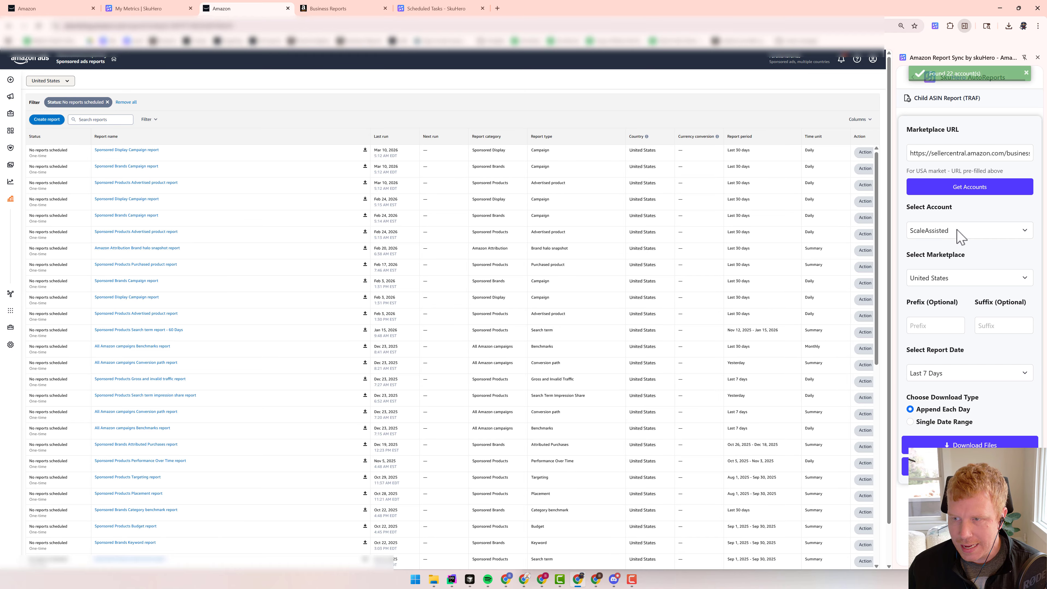
pyautogui.click(961, 231)
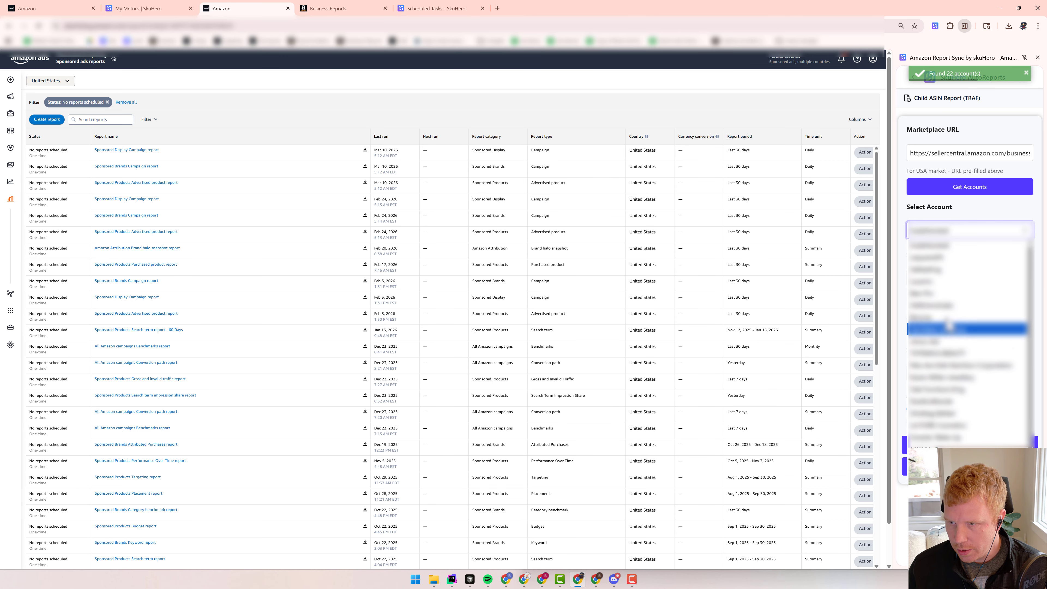
pyautogui.click(961, 400)
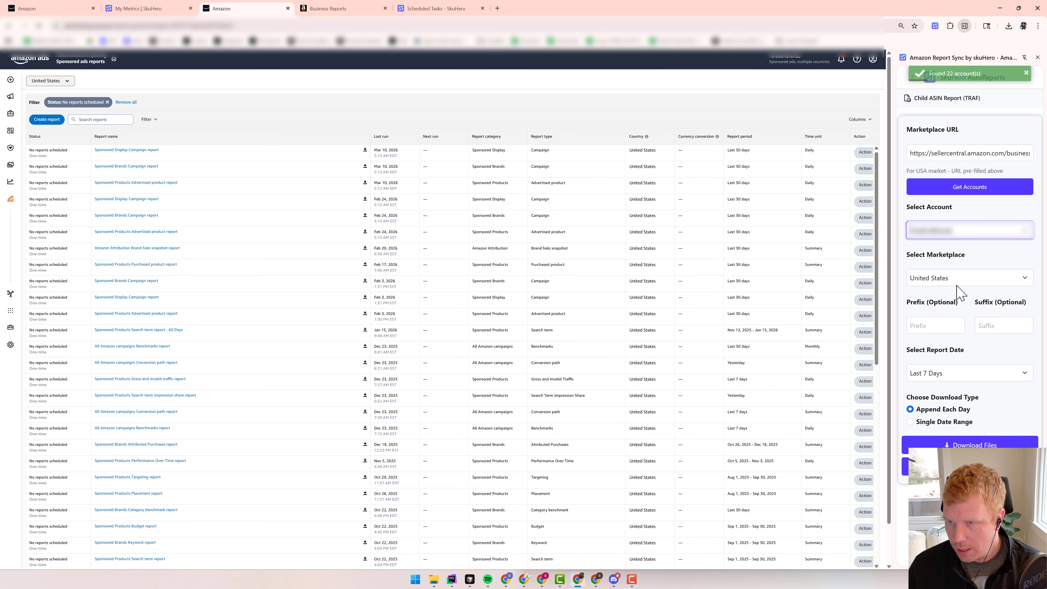
pyautogui.click(935, 374)
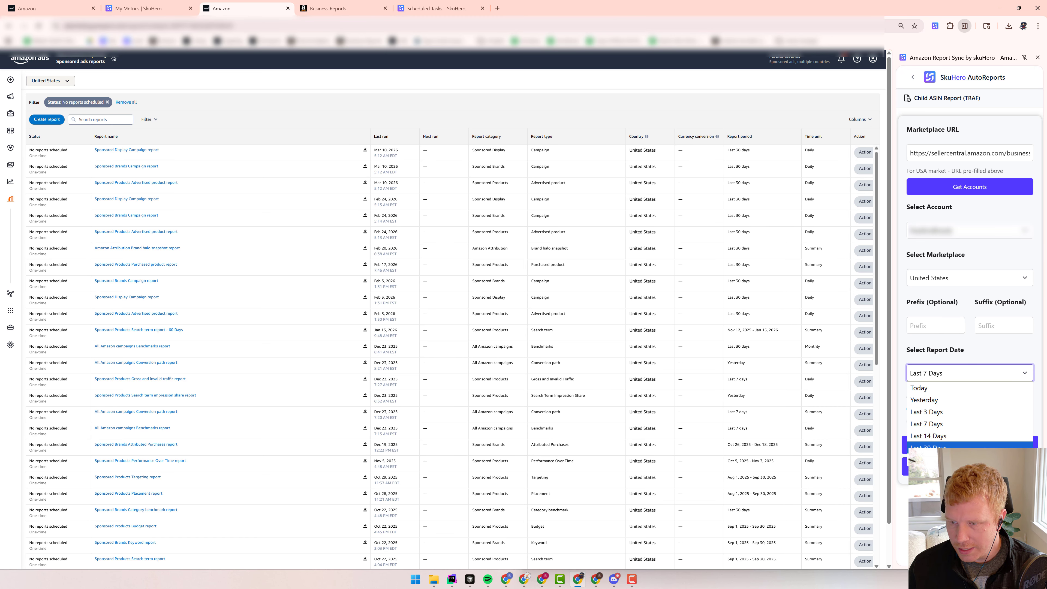
pyautogui.click(996, 447)
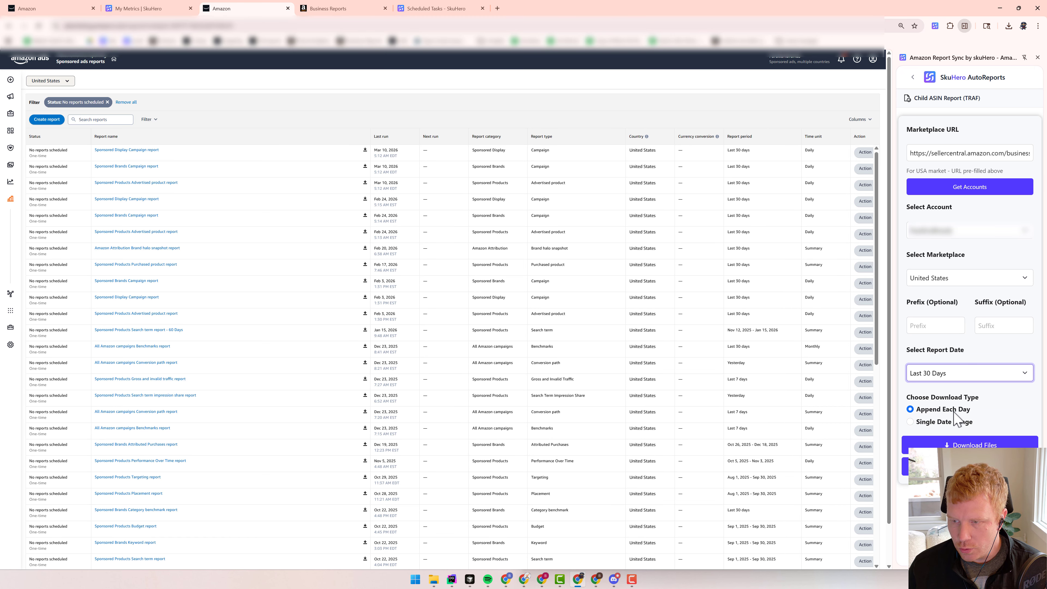
pyautogui.click(970, 445)
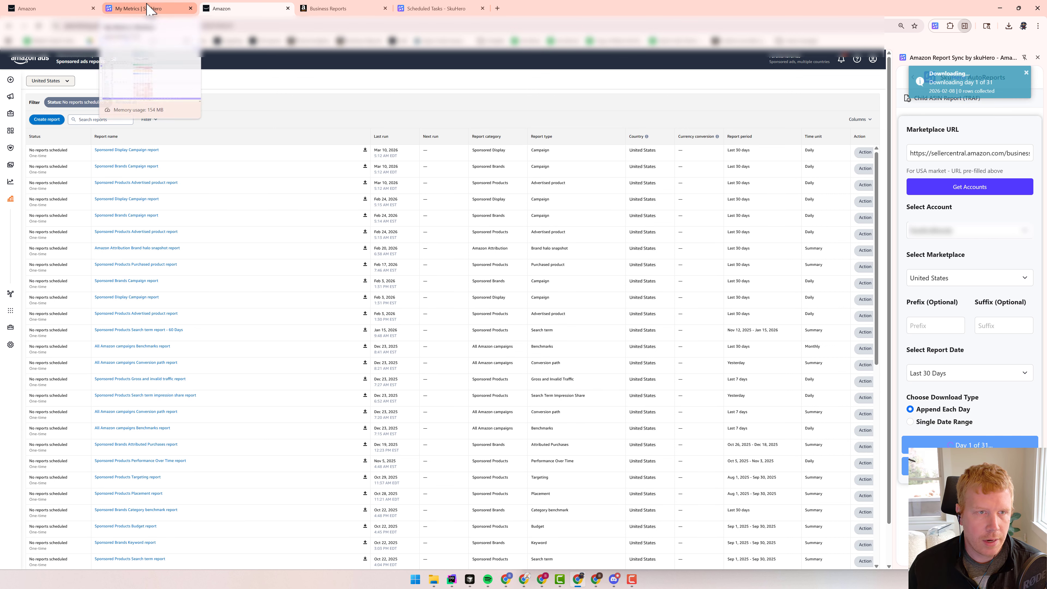
# Upload Sponsored_Display_Campaign_report (12), Sponsored_Brands_Campaign_report (12), Sponsored_Products_Advertised_product_report (22) and TRAF_United States_2026-03-10T09_32_45_daily.csv to My Metrics
pyautogui.click(140, 9)
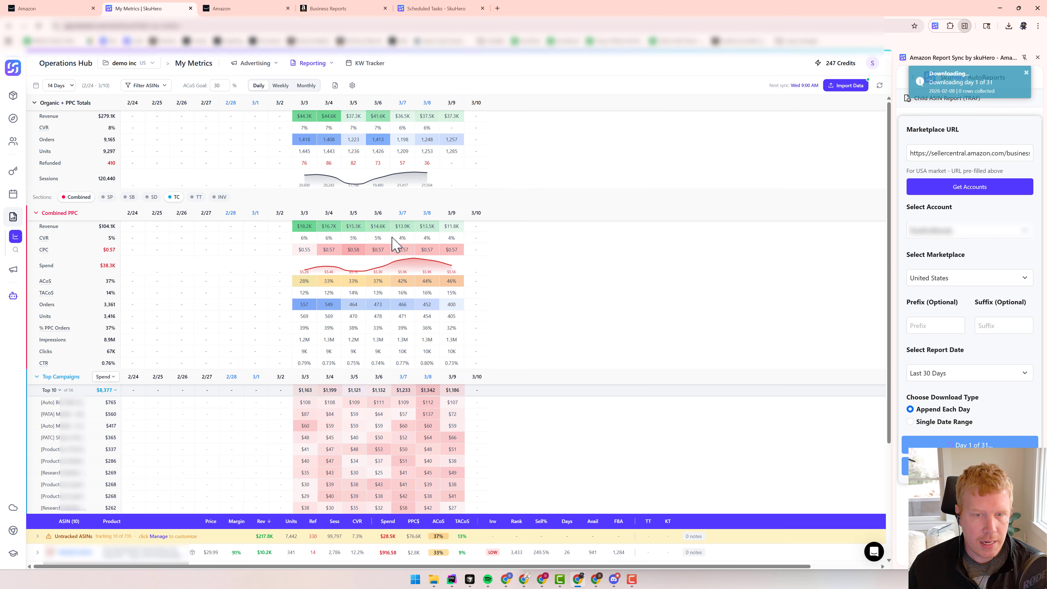
pyautogui.click(844, 87)
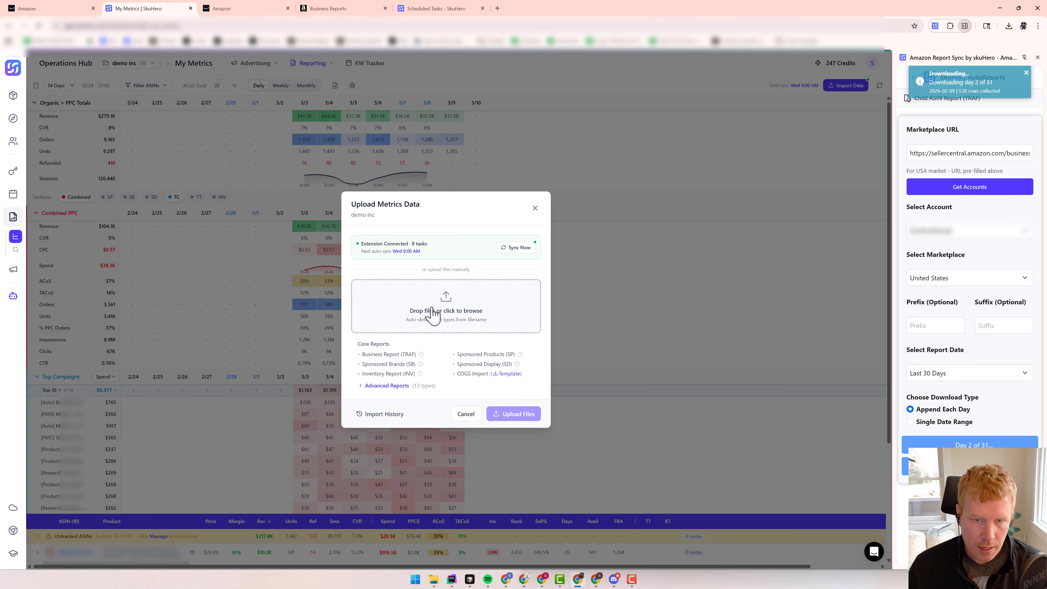
pyautogui.click(496, 320)
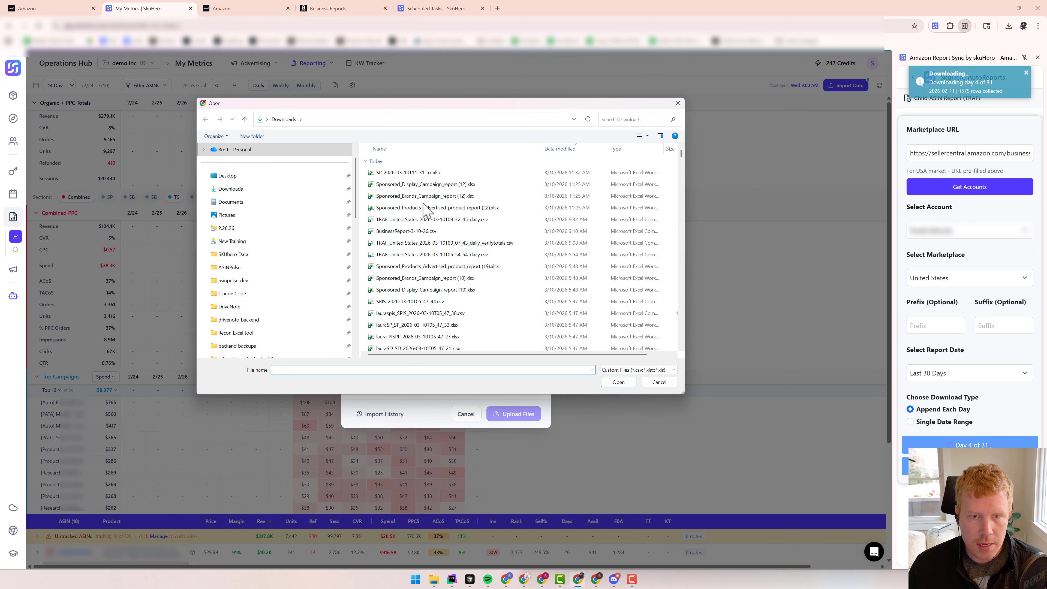
pyautogui.click(407, 184)
pyautogui.keyDown('shift'); pyautogui.click(414, 219); pyautogui.keyUp('shift')
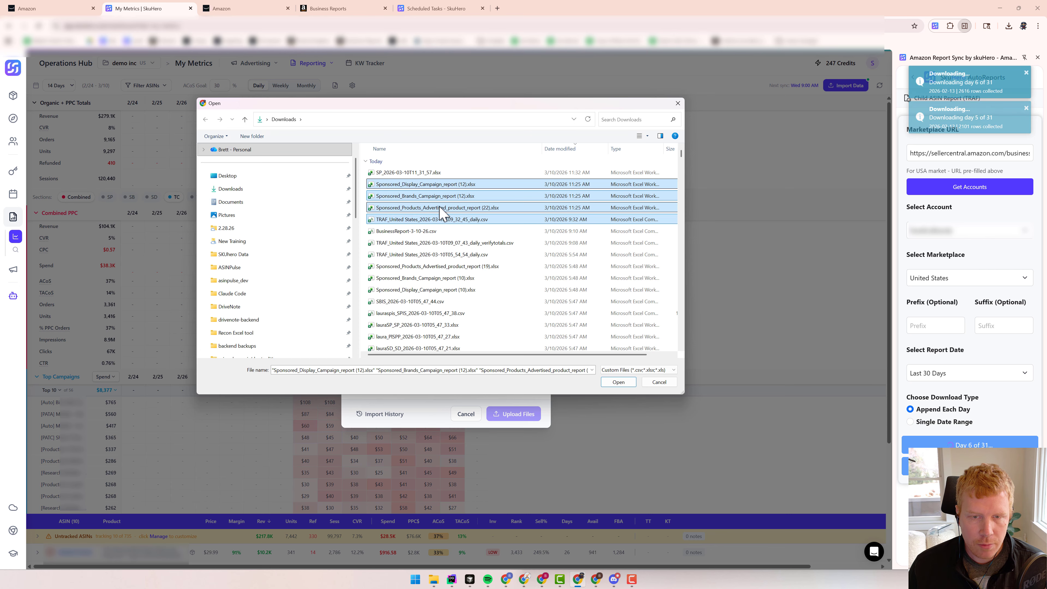
pyautogui.click(619, 382)
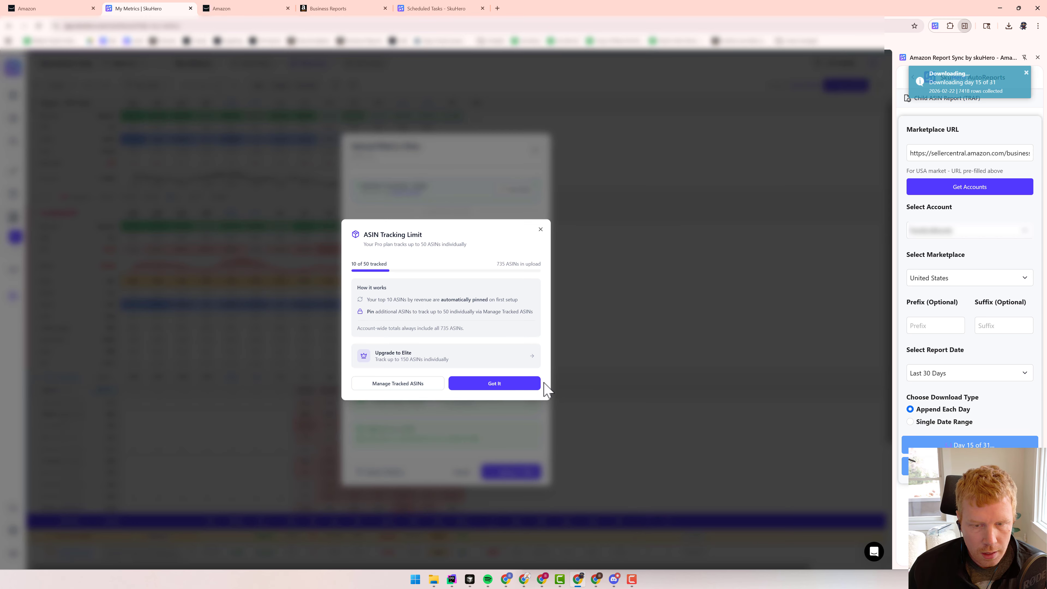
pyautogui.click(494, 385)
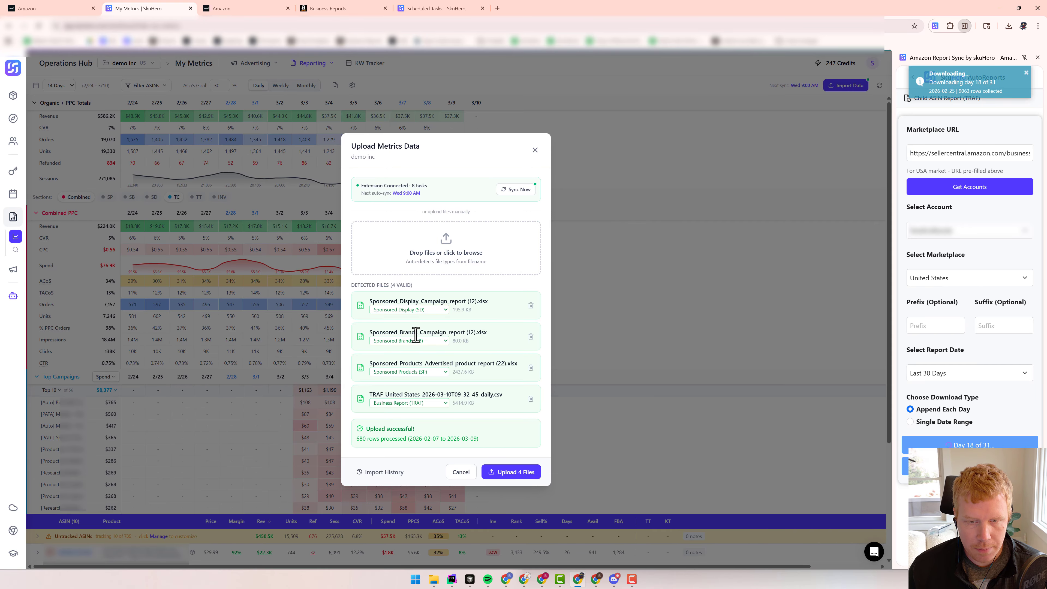
pyautogui.click(535, 150)
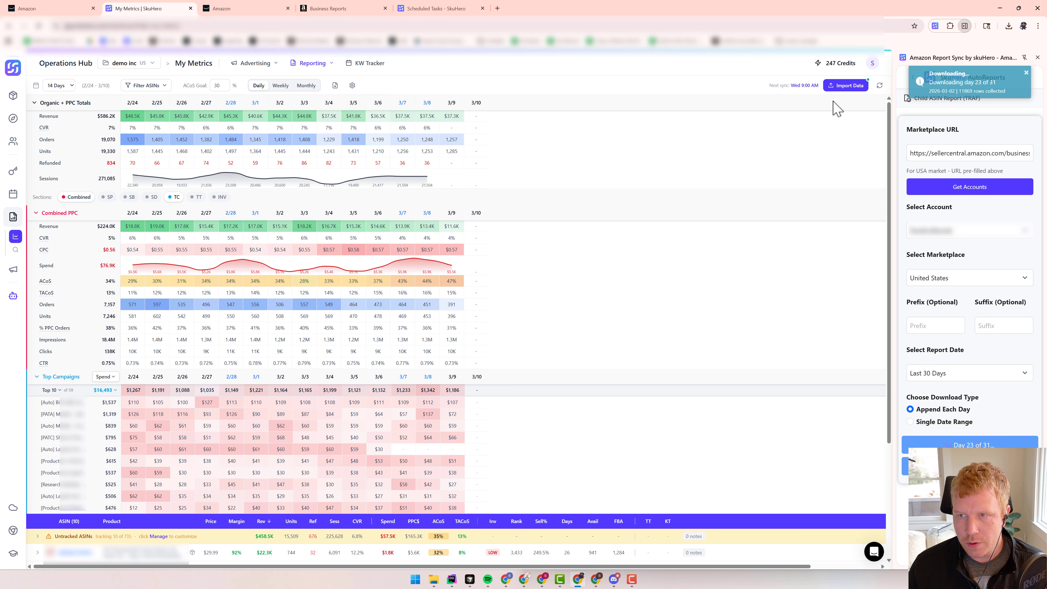
# Examine which task groups a manual sync can include in the metrics upload dialog, without running it
pyautogui.click(845, 86)
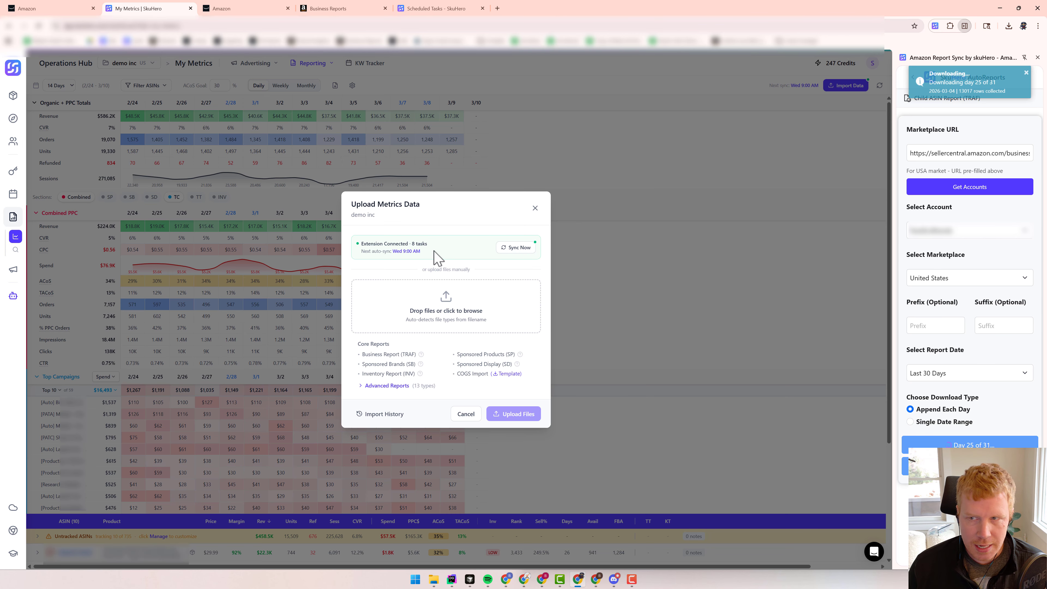
pyautogui.click(512, 248)
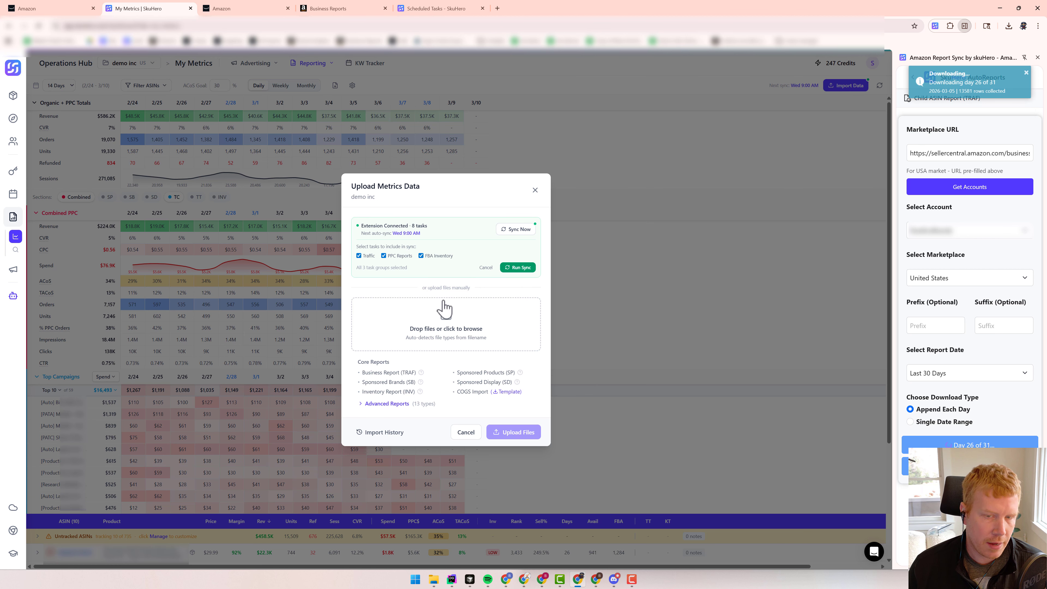
pyautogui.click(535, 190)
# Examine the advanced report types accepted by the metrics upload and reopen the scheduled tasks dashboard
pyautogui.moveTo(847, 97)
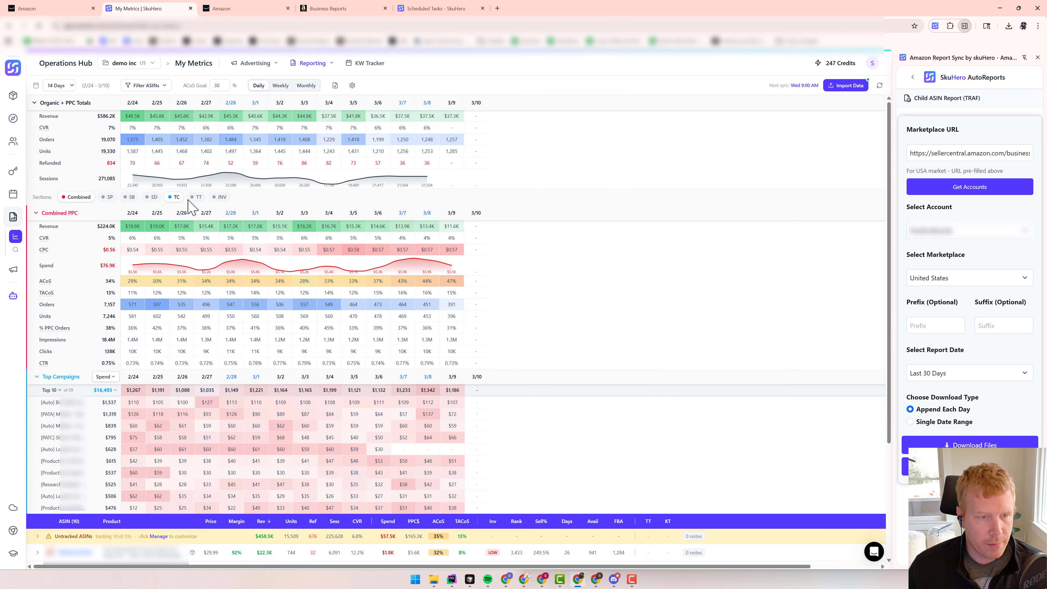
pyautogui.click(839, 87)
pyautogui.click(384, 404)
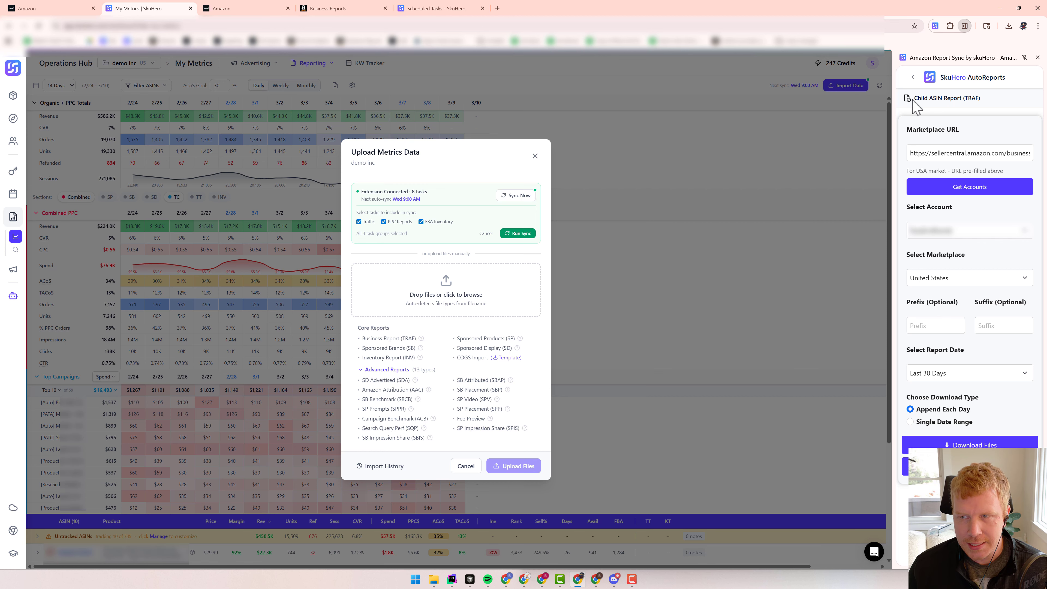
pyautogui.click(912, 77)
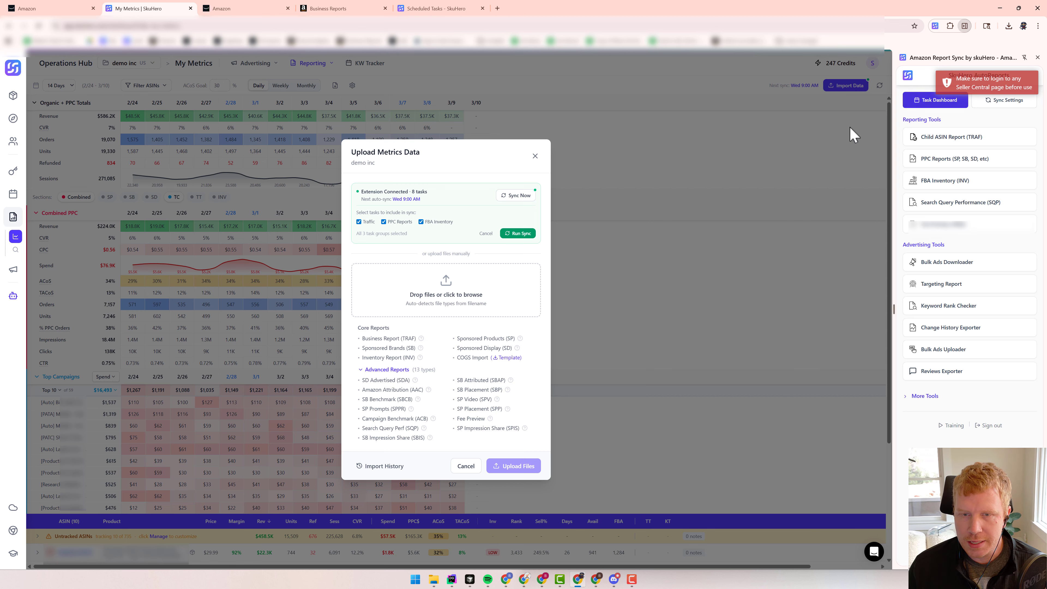
pyautogui.click(535, 156)
pyautogui.click(933, 101)
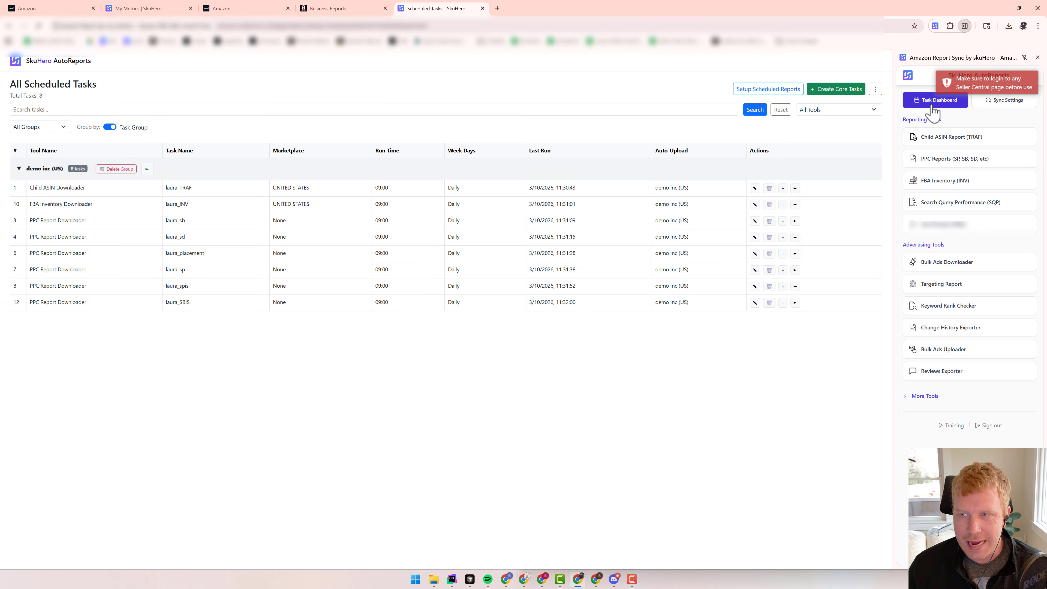